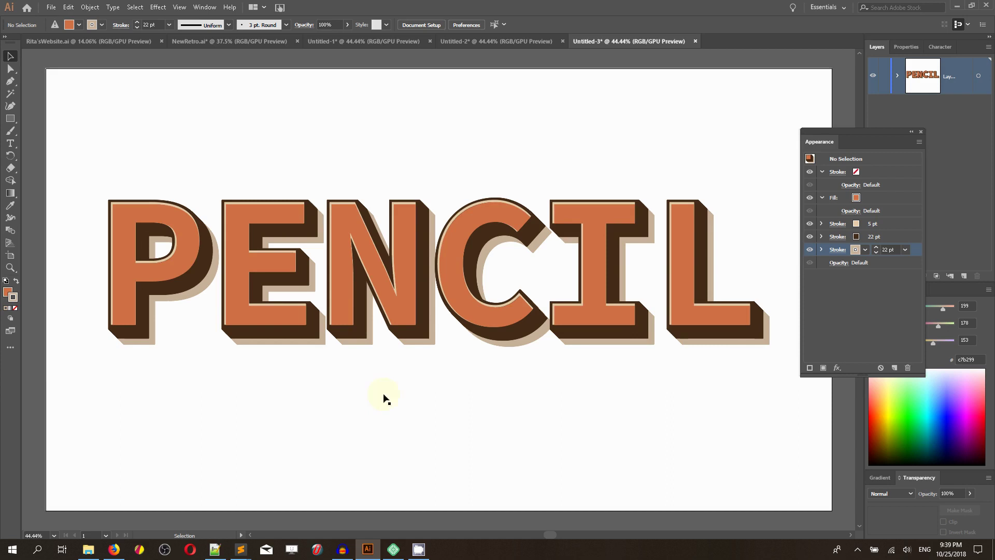
Step: Lower the PENCIL lettering's variable font weight to about 480
{"action": "left_click", "coordinate": [402, 228]}
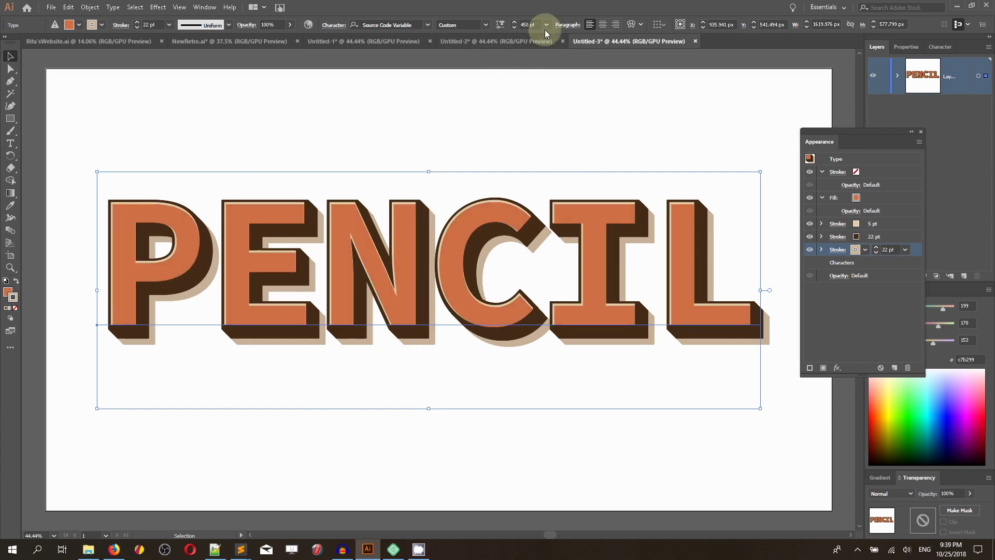
{"action": "left_click", "coordinate": [501, 28]}
{"action": "mouse_move", "coordinate": [440, 56]}
{"action": "left_mouse_down"}
{"action": "mouse_move", "coordinate": [450, 57]}
{"action": "mouse_move", "coordinate": [425, 57]}
{"action": "left_mouse_up"}
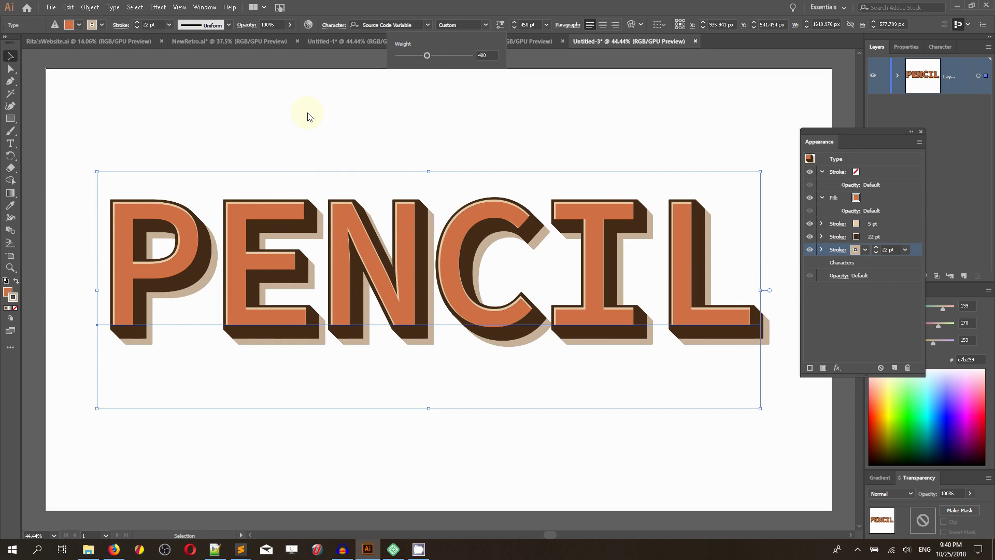
{"action": "key", "text": "Escape"}
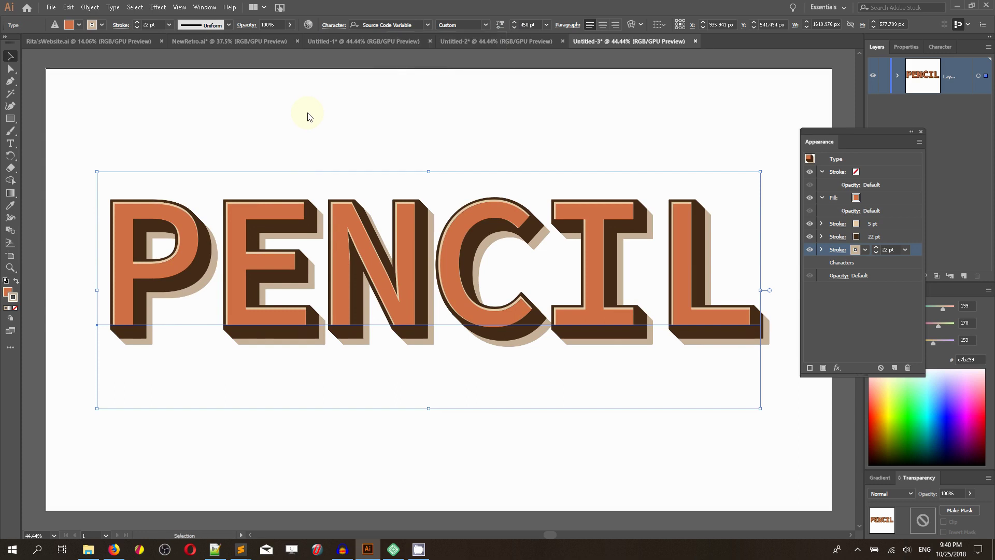
Step: Create a new 1920×1080 Web-Large document
{"action": "key", "text": "a"}
{"action": "key", "text": "ctrl+n"}
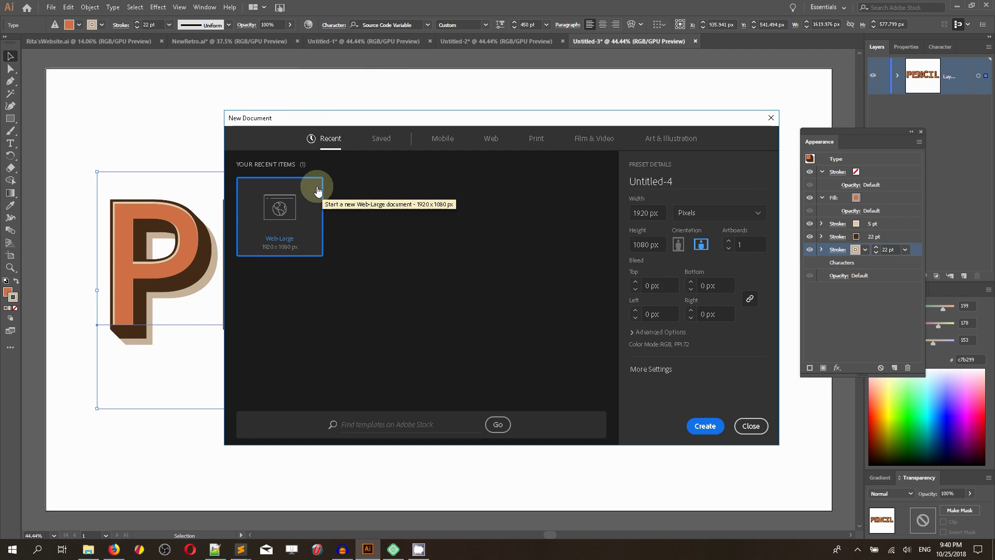
{"action": "left_click", "coordinate": [705, 425]}
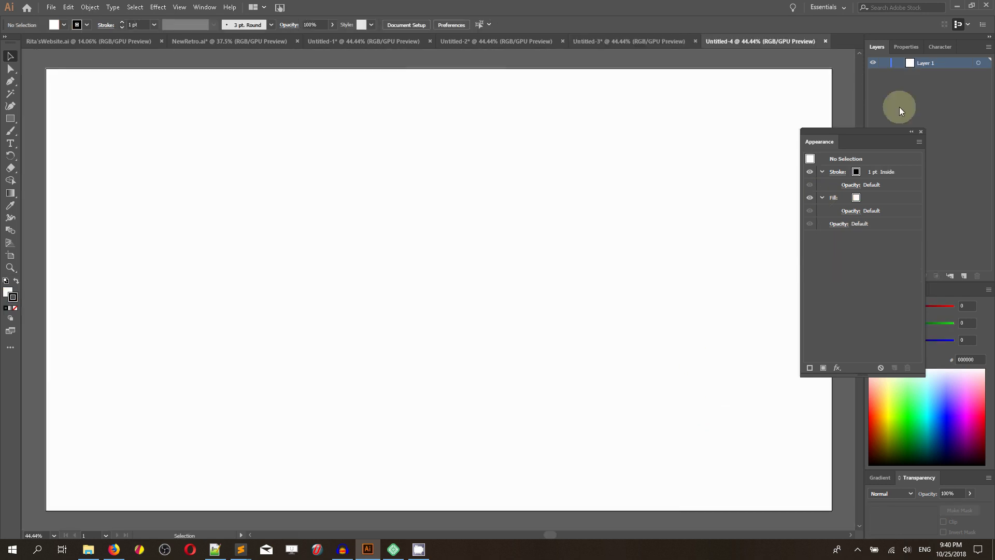
Step: Set the Layers panel row size to a custom 70 px for larger thumbnails
{"action": "left_click", "coordinate": [988, 47]}
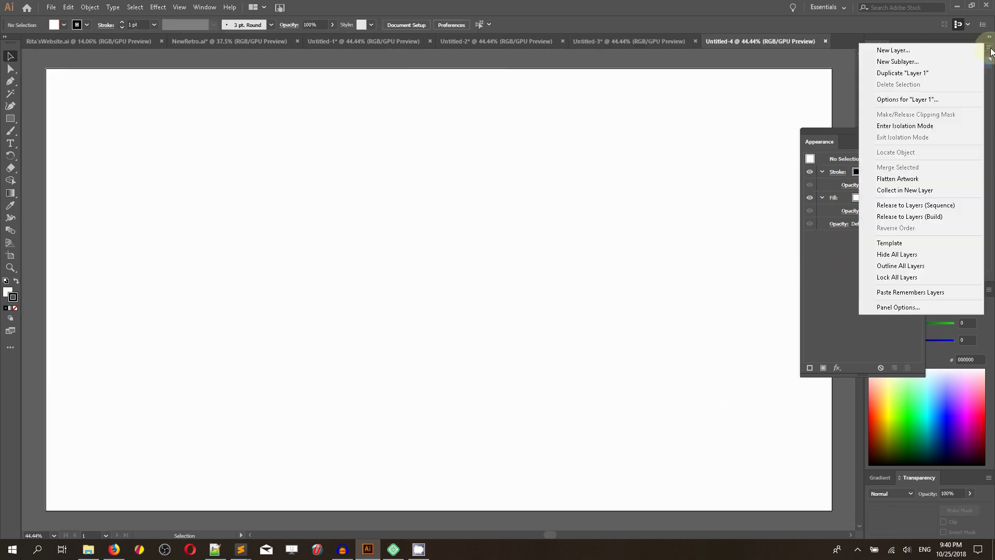
{"action": "left_click", "coordinate": [880, 308]}
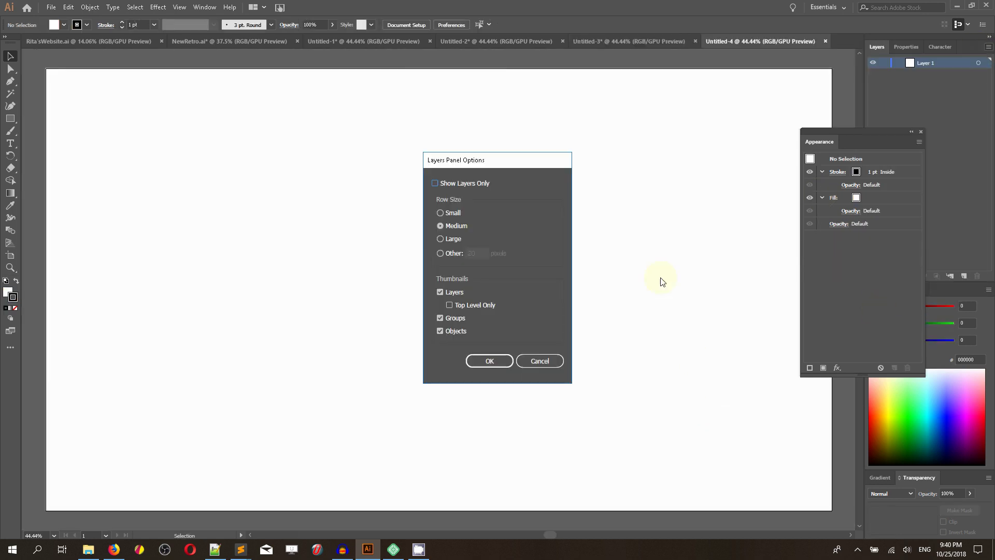
{"action": "left_click", "coordinate": [452, 253]}
{"action": "type", "text": "70"}
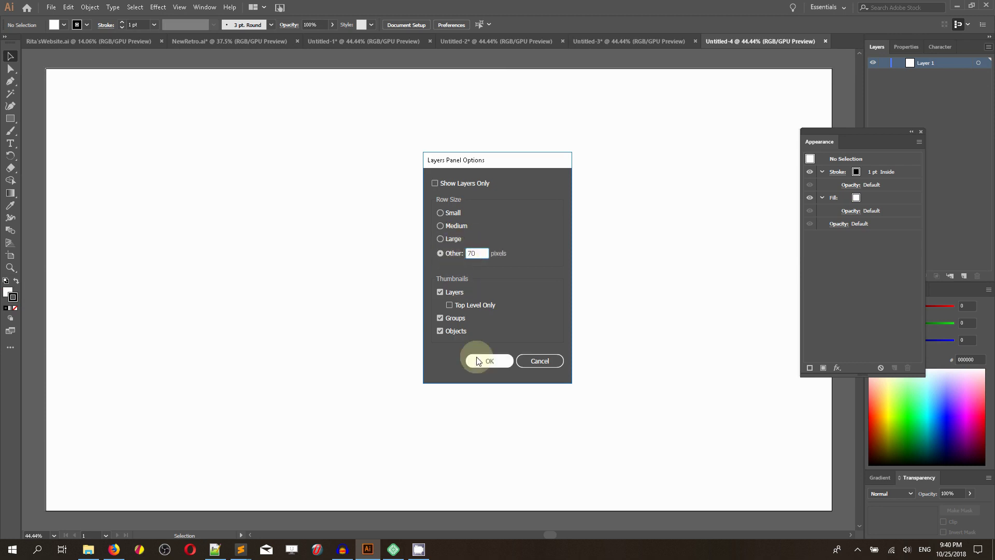
{"action": "left_click", "coordinate": [473, 355]}
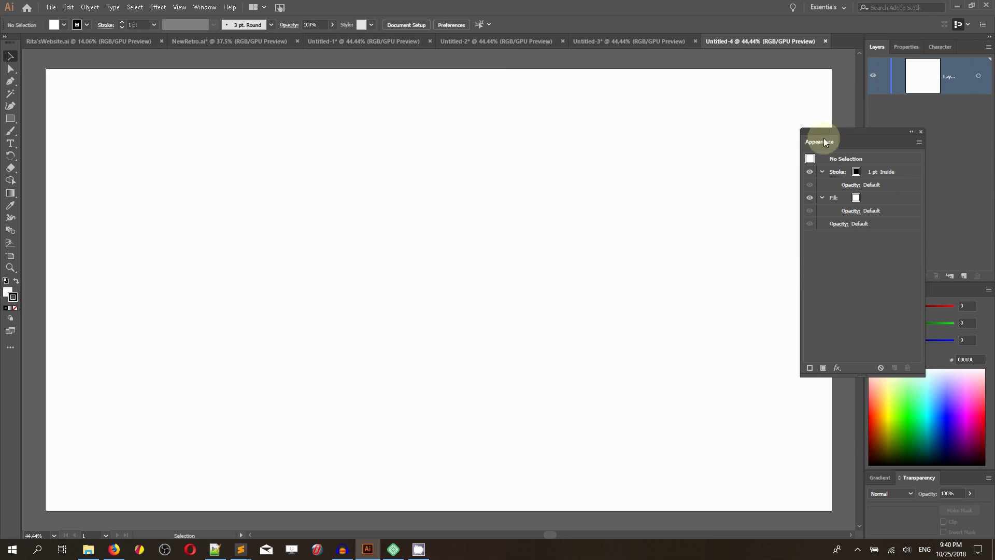
Step: Float the Appearance panel beside the artboard
{"action": "left_click_drag", "start_coordinate": [824, 140], "coordinate": [961, 483]}
{"action": "left_click", "coordinate": [203, 8]}
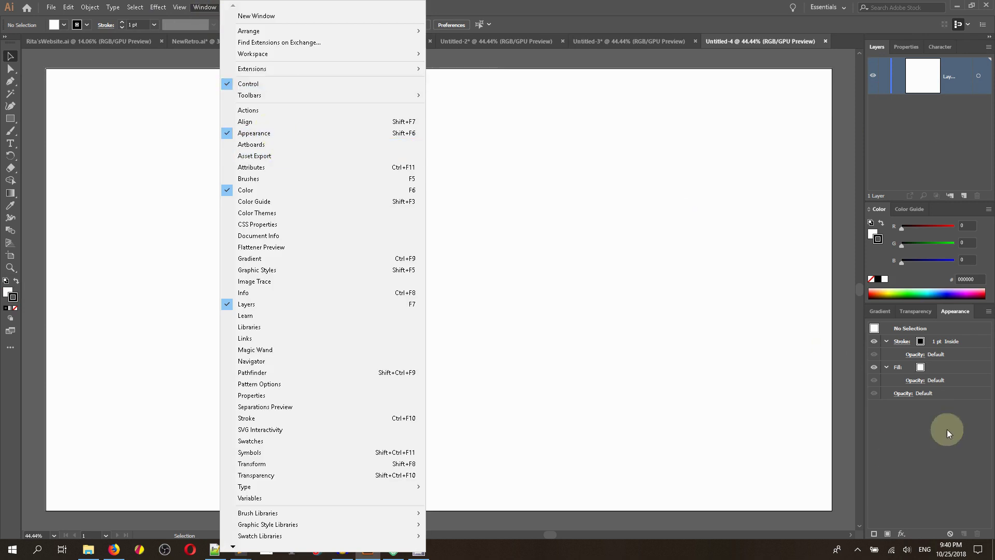
{"action": "left_click", "coordinate": [954, 308]}
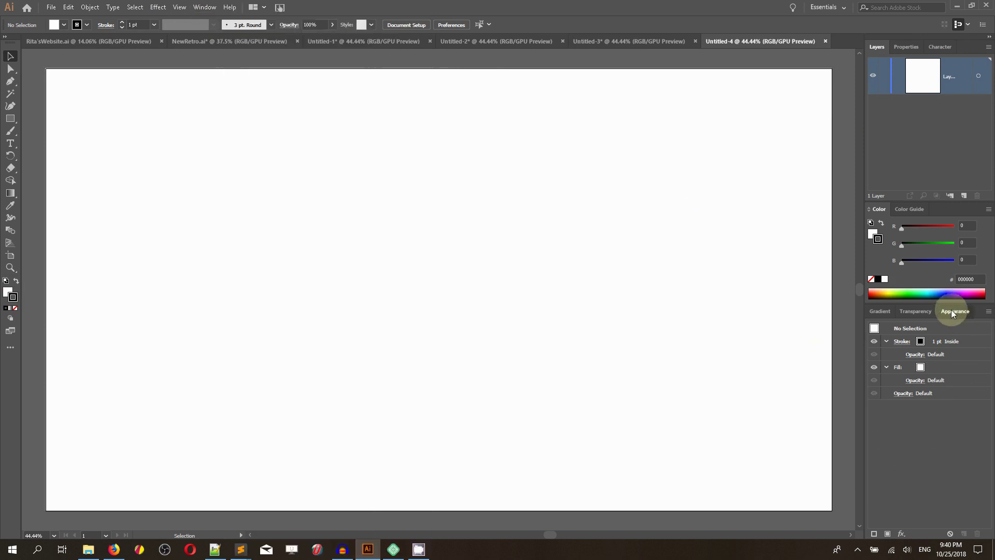
{"action": "left_click_drag", "start_coordinate": [950, 309], "coordinate": [708, 147]}
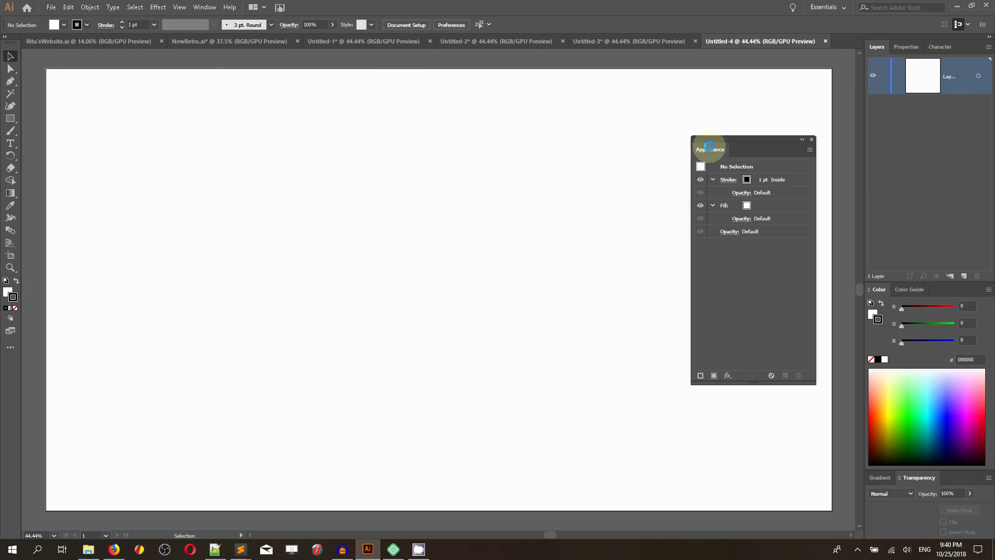
Step: Type the word PENCIL on the artboard and move it toward the upper left
{"action": "left_click", "coordinate": [9, 148]}
{"action": "left_click", "coordinate": [241, 190]}
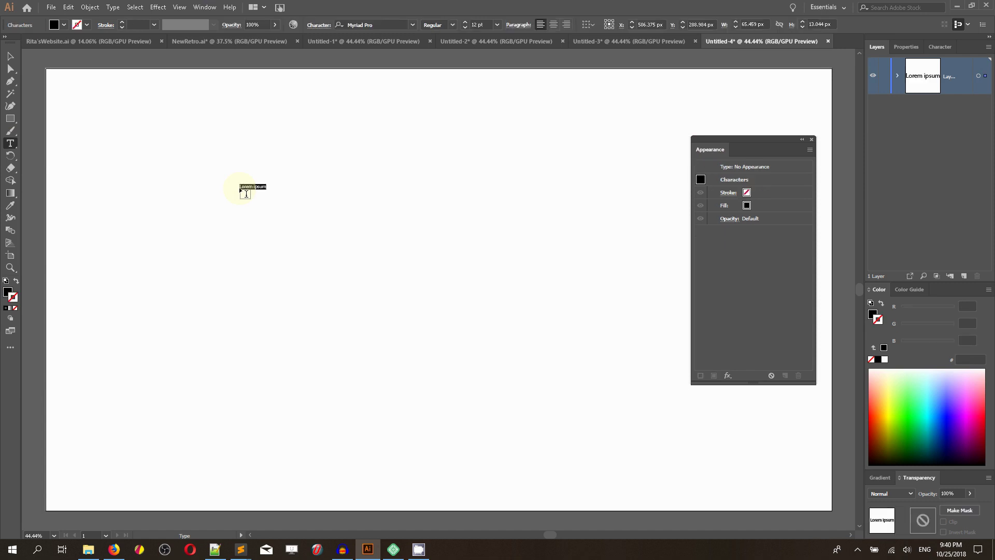
{"action": "key", "text": "BackSpace"}
{"action": "type", "text": "PENCIL"}
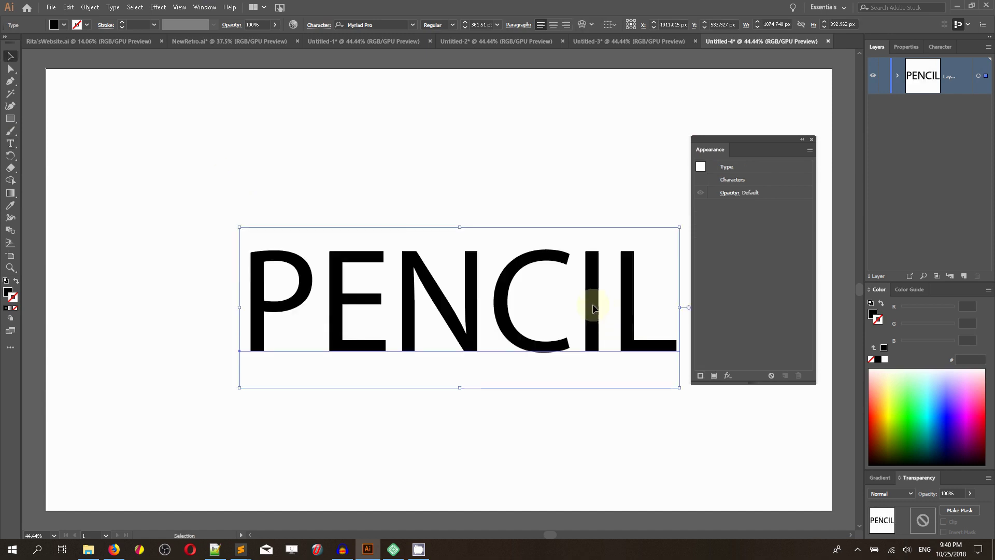
{"action": "mouse_move", "coordinate": [611, 319]}
{"action": "left_mouse_down"}
{"action": "mouse_move", "coordinate": [539, 237]}
{"action": "mouse_move", "coordinate": [493, 252]}
{"action": "left_mouse_up"}
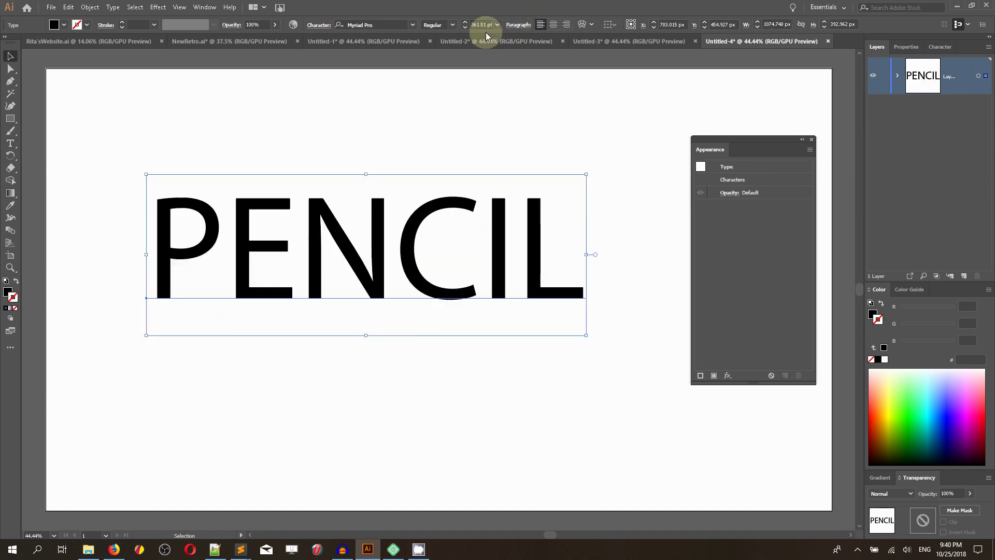
Step: Set the PENCIL text to 420 pt and shift it lower
{"action": "key", "text": "BackSpace"}
{"action": "key", "text": "BackSpace"}
{"action": "key", "text": "BackSpace"}
{"action": "key", "text": "BackSpace"}
{"action": "key", "text": "BackSpace"}
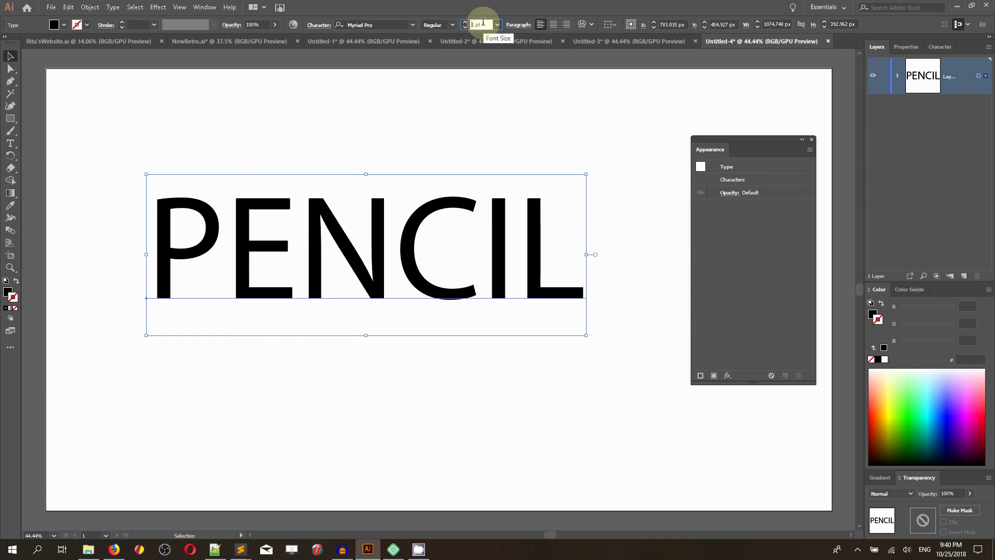
{"action": "key", "text": "BackSpace"}
{"action": "type", "text": "420"}
{"action": "key", "text": "Return"}
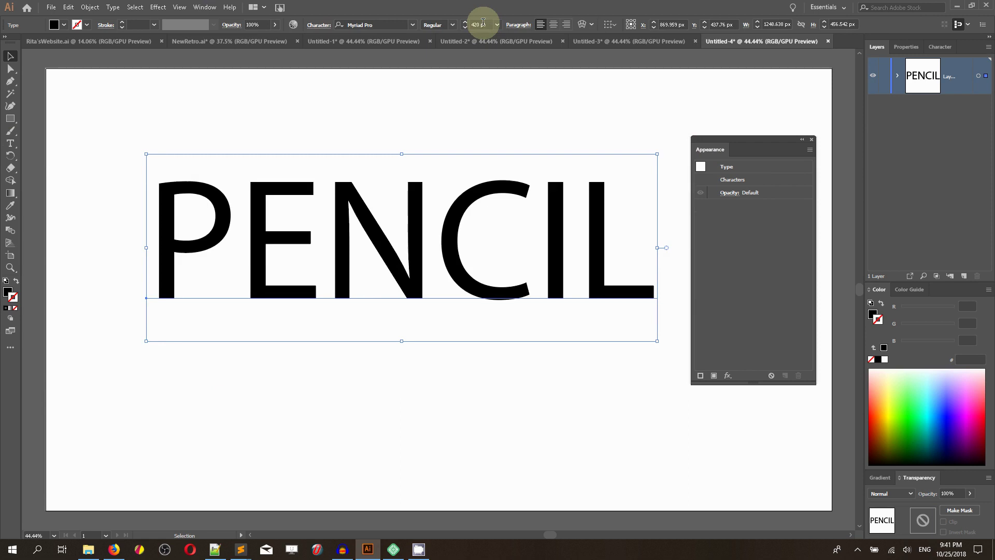
{"action": "left_click_drag", "start_coordinate": [457, 200], "coordinate": [463, 235]}
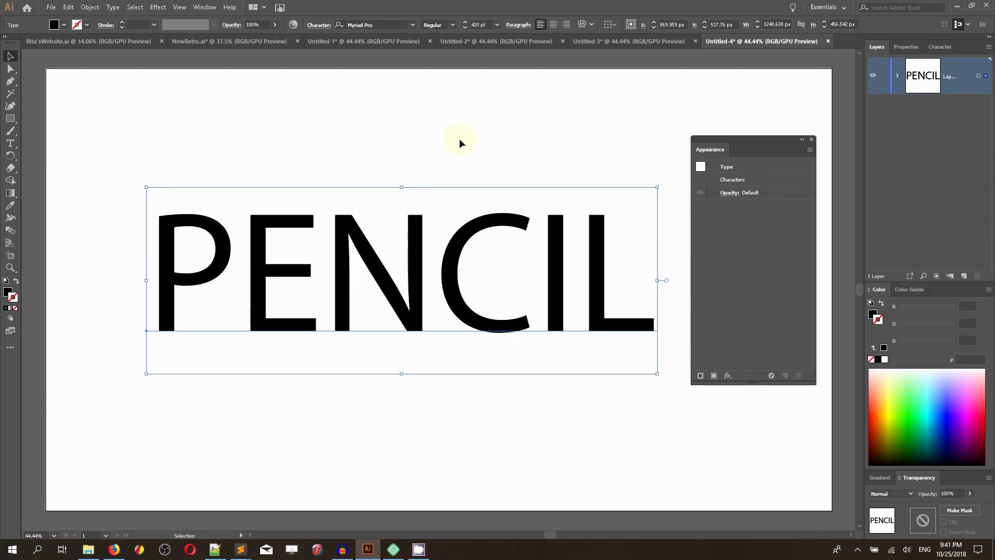
Step: Change the font to Source Code Variable at weight 585 and reposition the text
{"action": "left_click", "coordinate": [384, 27]}
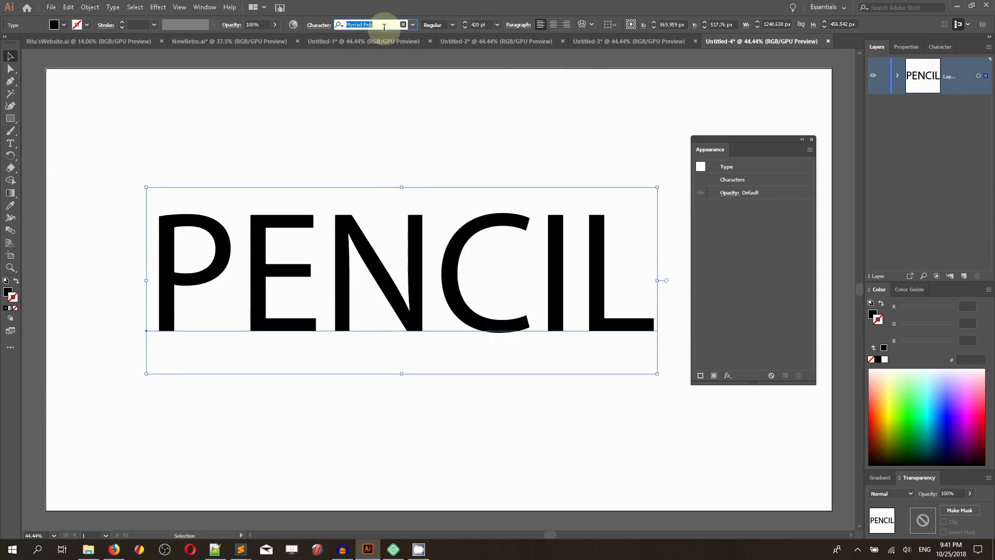
{"action": "key", "text": "BackSpace"}
{"action": "type", "text": "sour"}
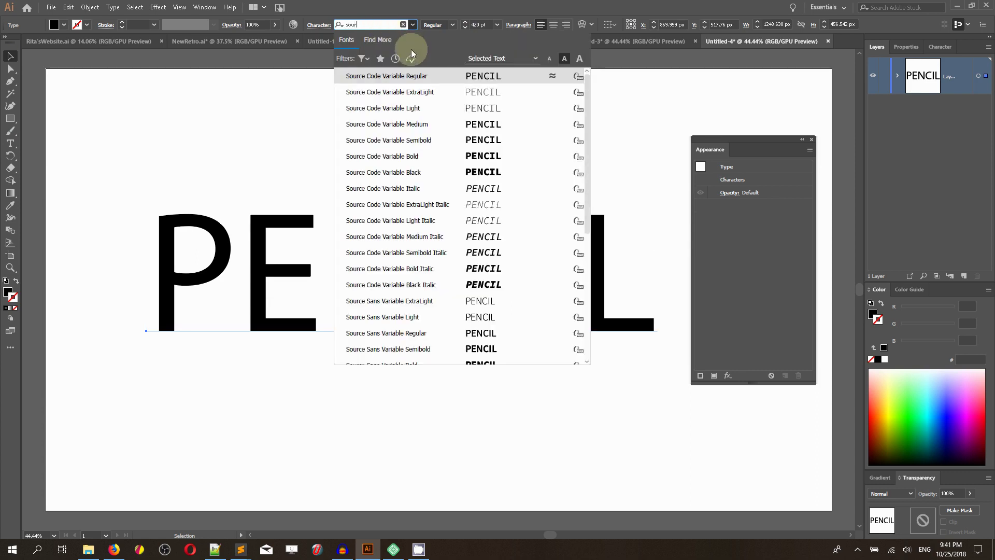
{"action": "left_click", "coordinate": [399, 76]}
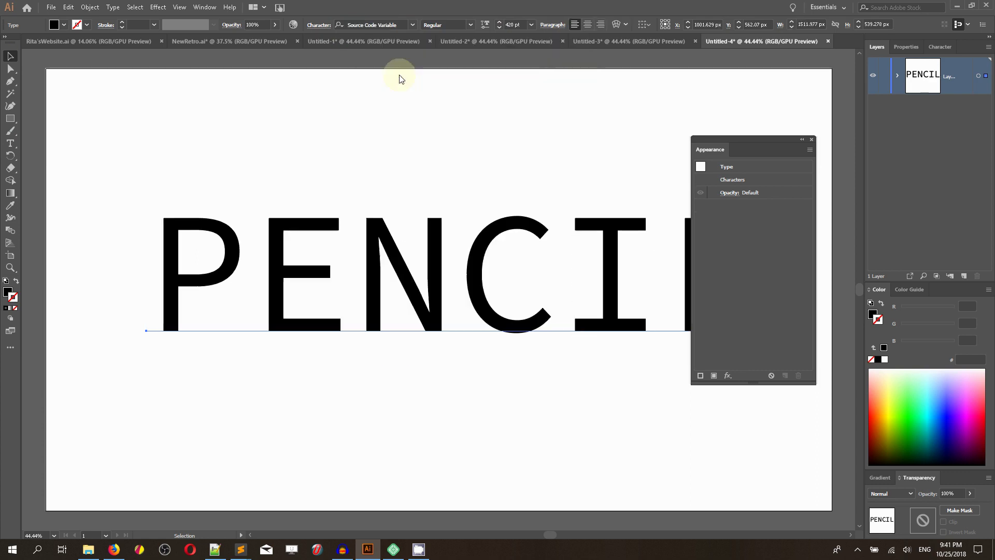
{"action": "left_click", "coordinate": [489, 27]}
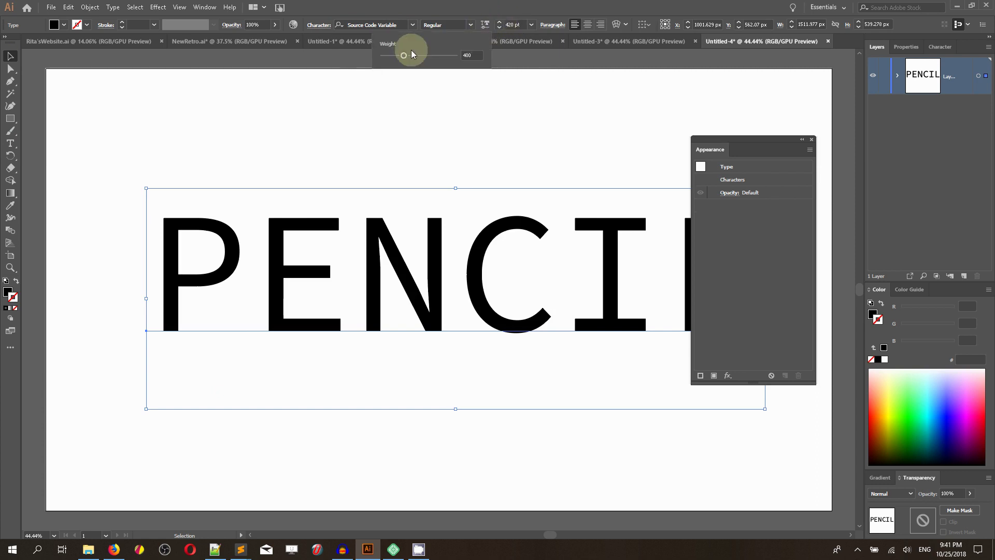
{"action": "left_click_drag", "start_coordinate": [405, 55], "coordinate": [427, 56]}
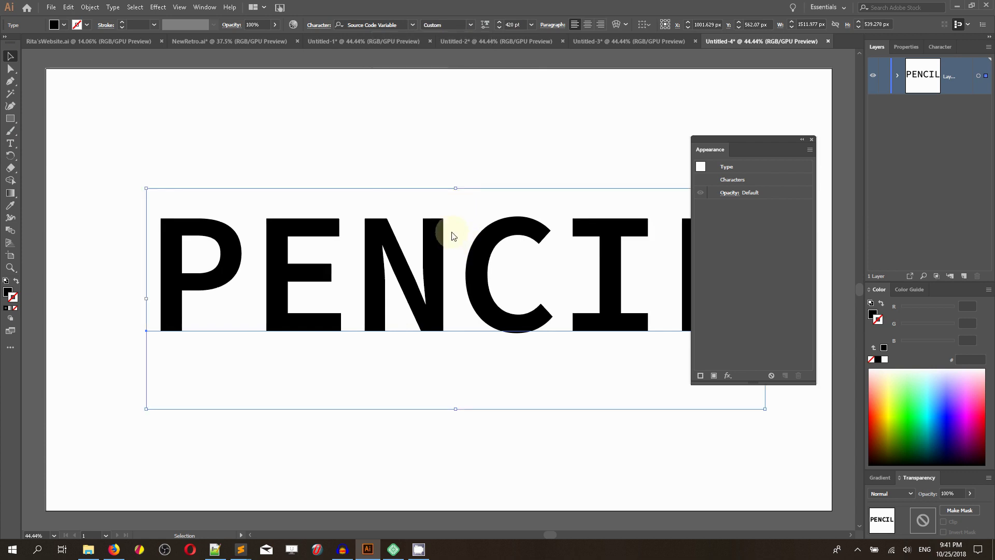
{"action": "mouse_move", "coordinate": [494, 253]}
{"action": "left_mouse_down"}
{"action": "mouse_move", "coordinate": [476, 223]}
{"action": "mouse_move", "coordinate": [429, 231]}
{"action": "left_mouse_up"}
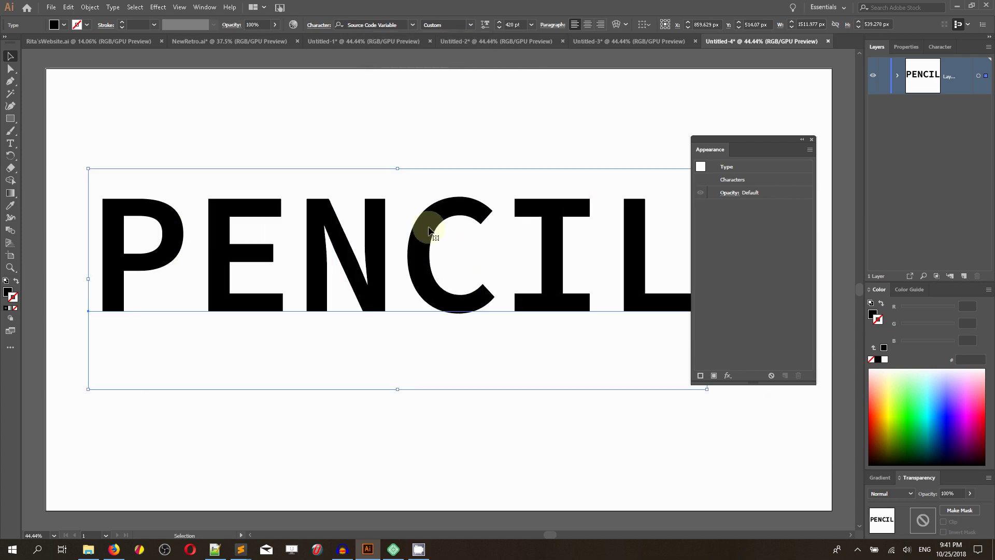
Step: Add a new fill to PENCIL and colour it orange, hex d07145
{"action": "left_click", "coordinate": [713, 375]}
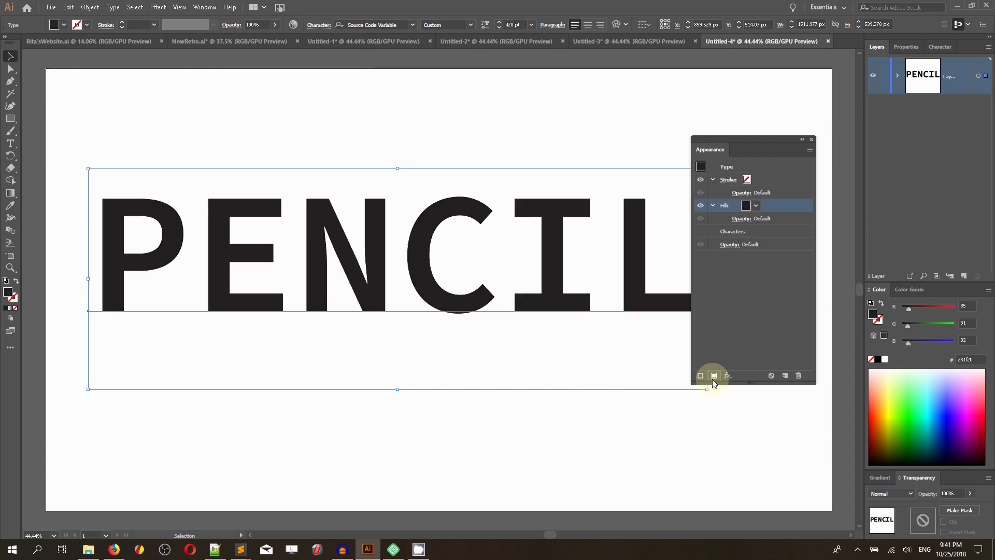
{"action": "double_click", "coordinate": [8, 292]}
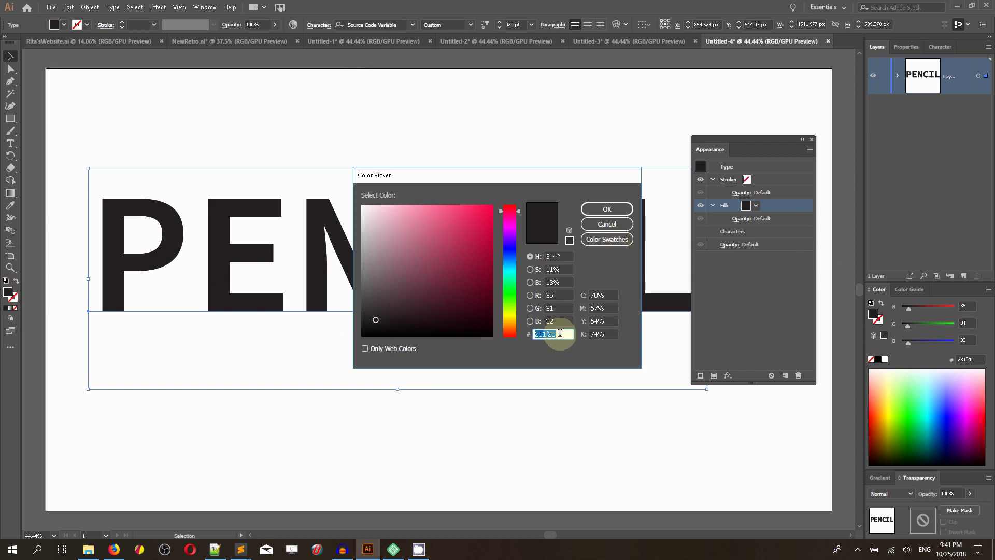
{"action": "key", "text": "BackSpace"}
{"action": "type", "text": "d07145"}
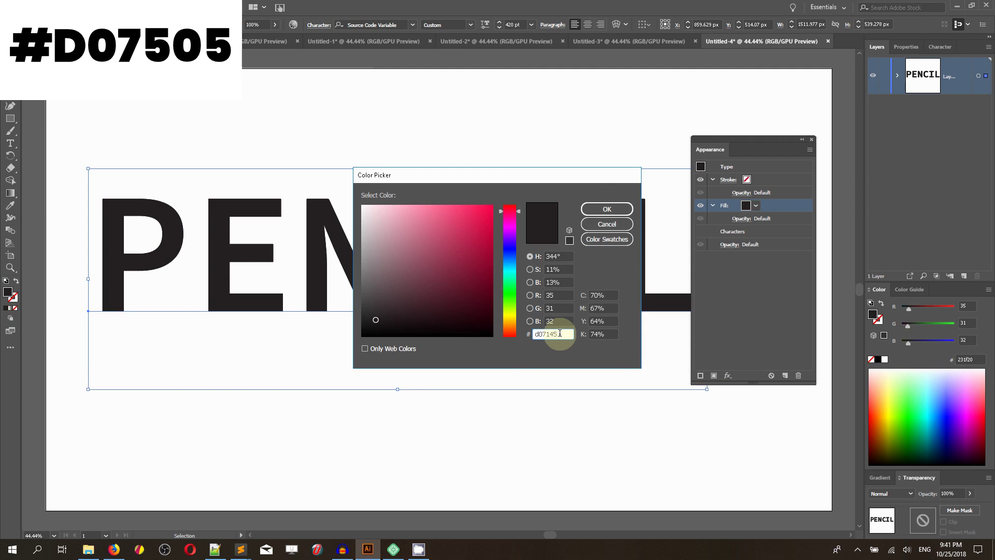
{"action": "left_click", "coordinate": [601, 210]}
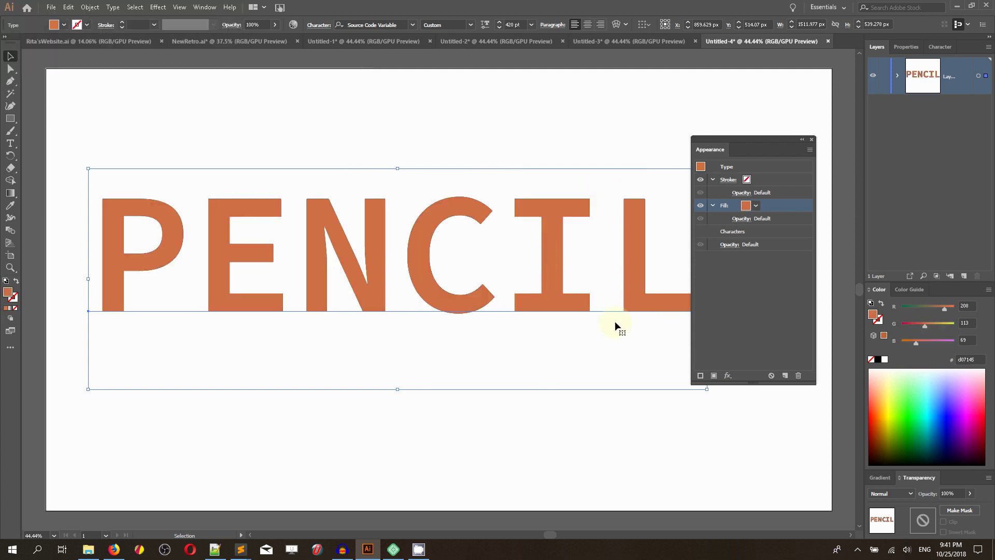
Step: Add a light beige e5caa6 stroke below the fill and set its weight to 5 pt
{"action": "left_click", "coordinate": [699, 375]}
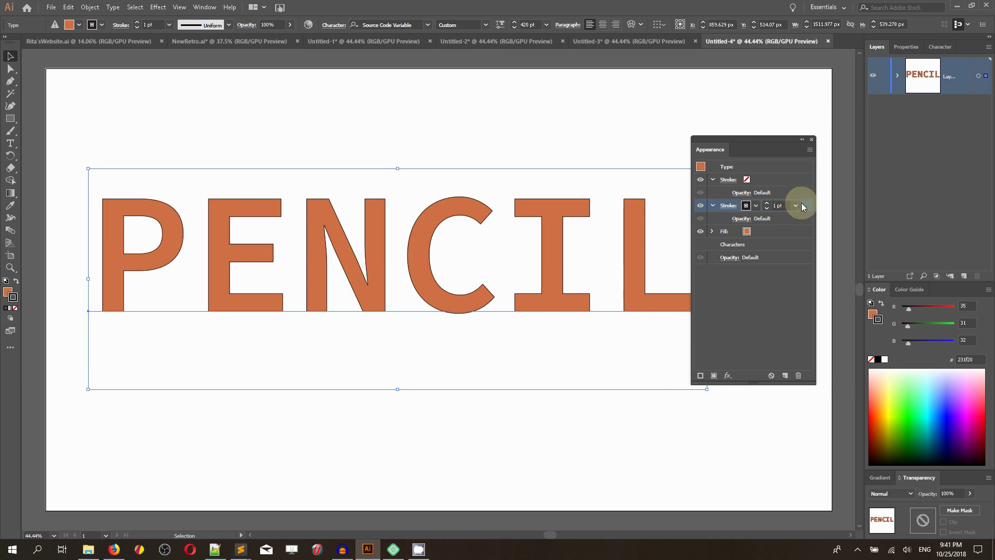
{"action": "left_click_drag", "start_coordinate": [801, 204], "coordinate": [798, 241]}
{"action": "left_click", "coordinate": [788, 232]}
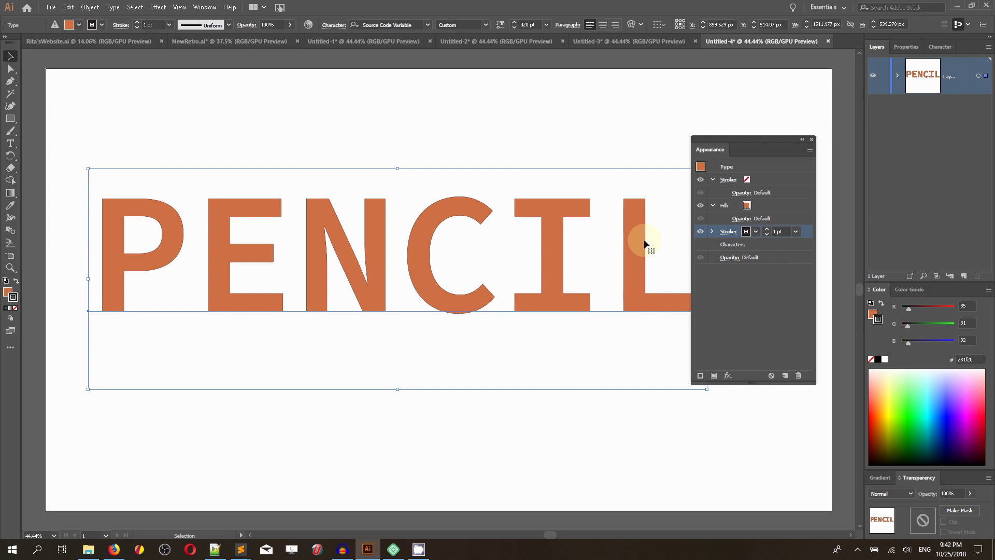
{"action": "double_click", "coordinate": [12, 295]}
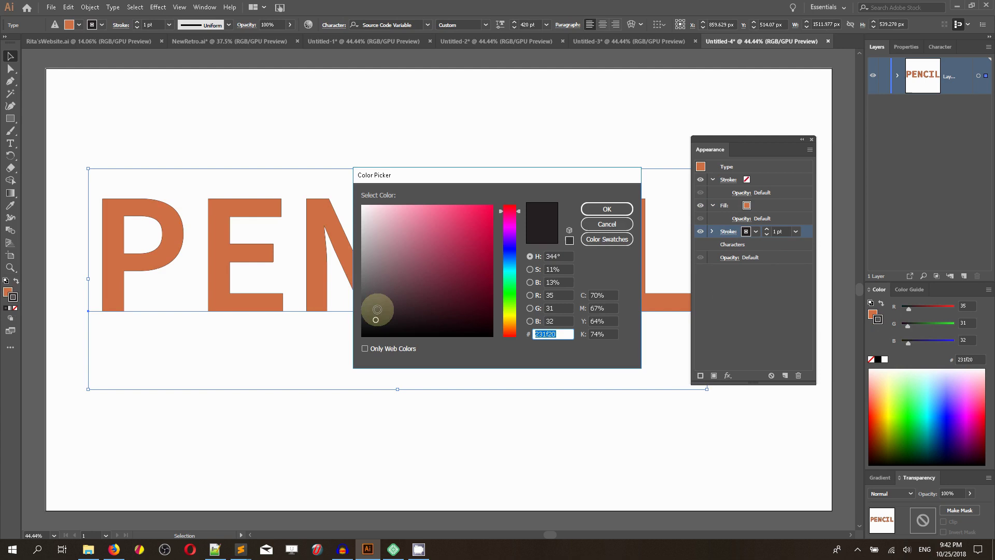
{"action": "key", "text": "BackSpace"}
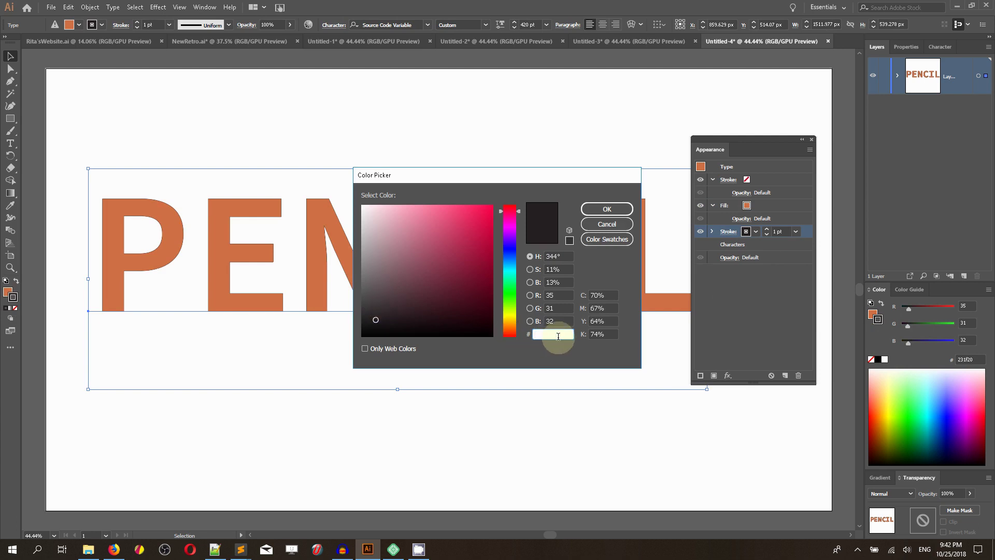
{"action": "type", "text": "e5ca"}
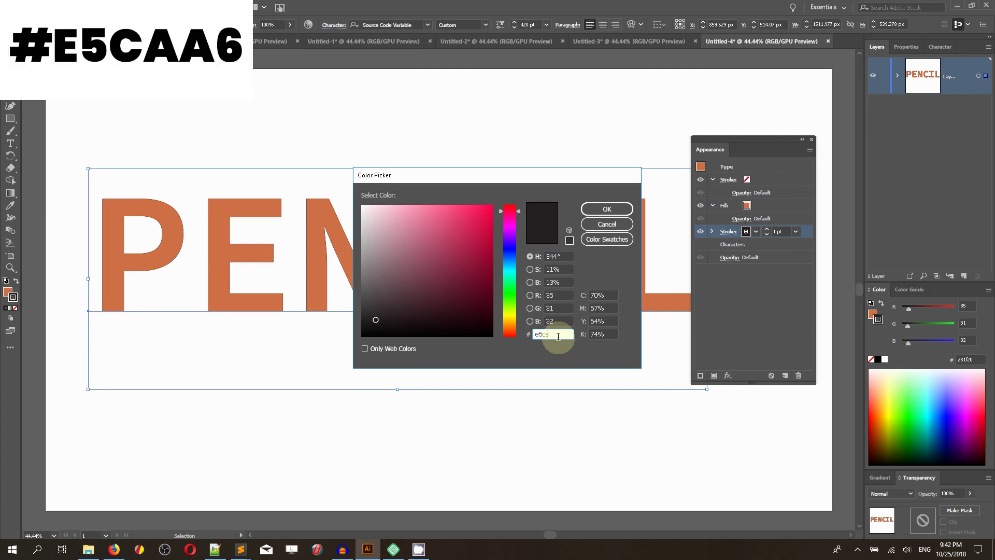
{"action": "type", "text": "a6"}
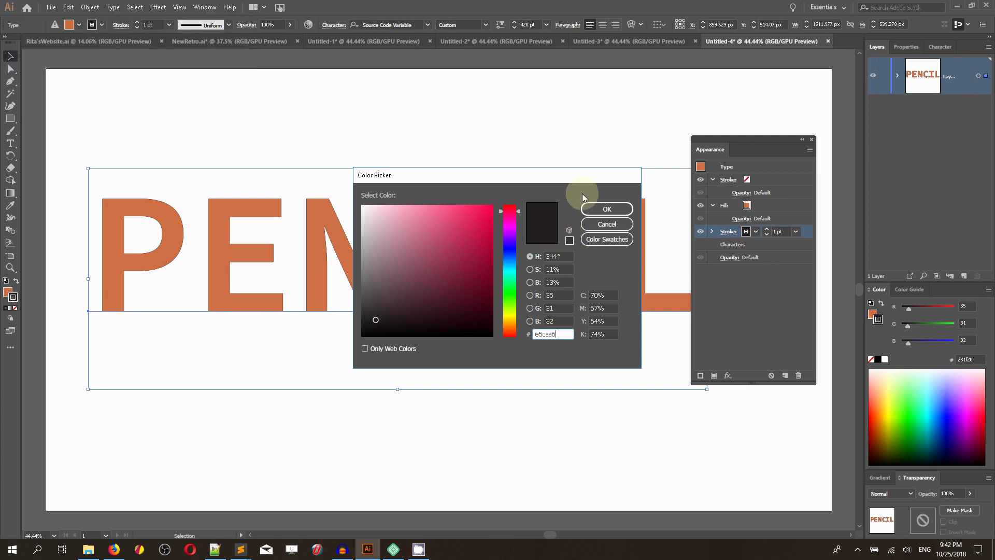
{"action": "left_click", "coordinate": [602, 209]}
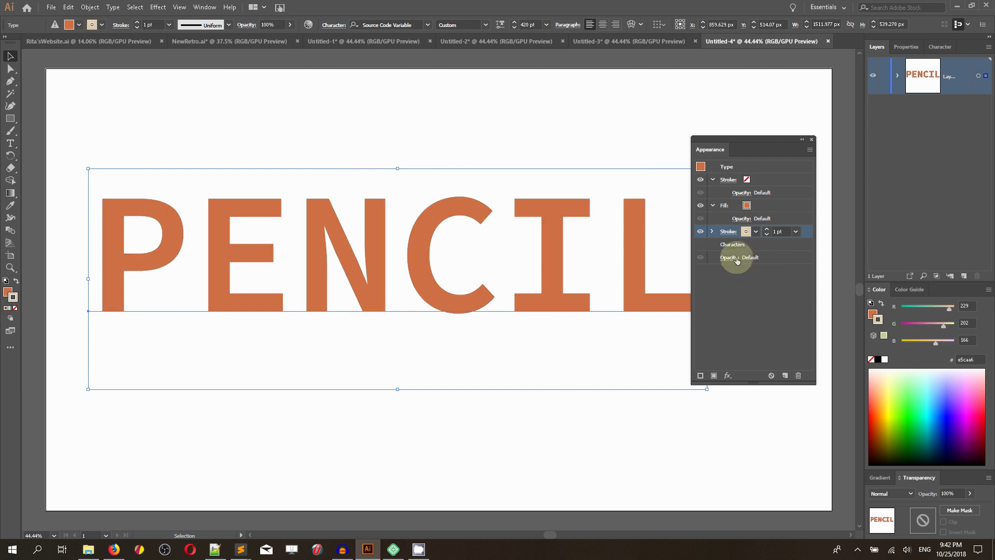
{"action": "left_click", "coordinate": [767, 229]}
{"action": "left_click", "coordinate": [767, 230]}
{"action": "left_click", "coordinate": [767, 230]}
{"action": "left_click", "coordinate": [768, 230]}
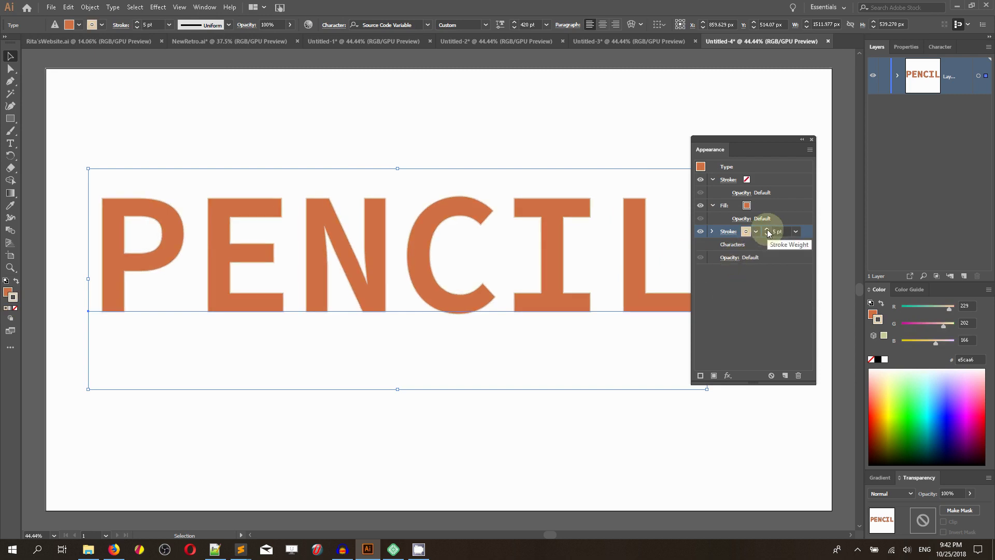
Step: Apply a Transform effect moving the beige stroke -2 px horizontally and -3 px vertically
{"action": "left_click", "coordinate": [158, 7]}
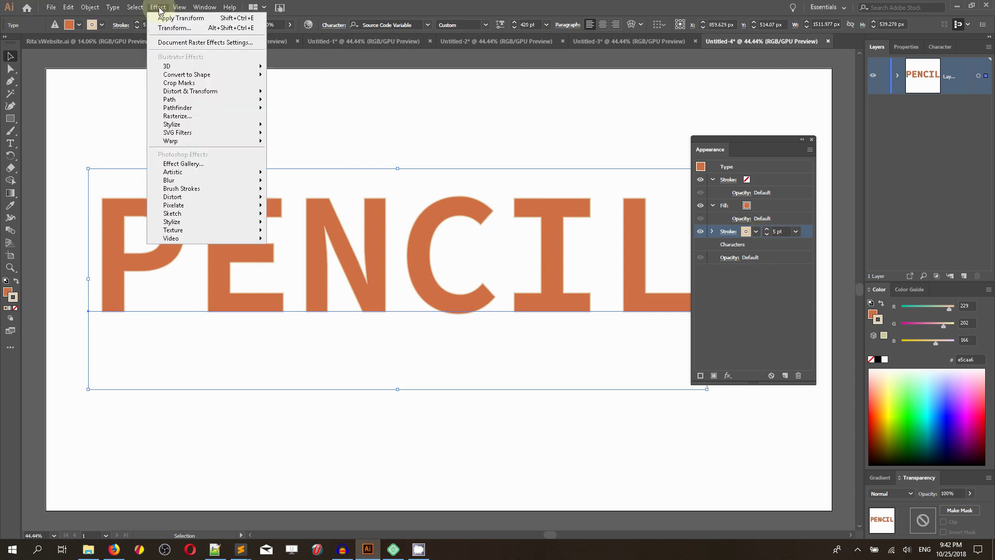
{"action": "mouse_move", "coordinate": [218, 91]}
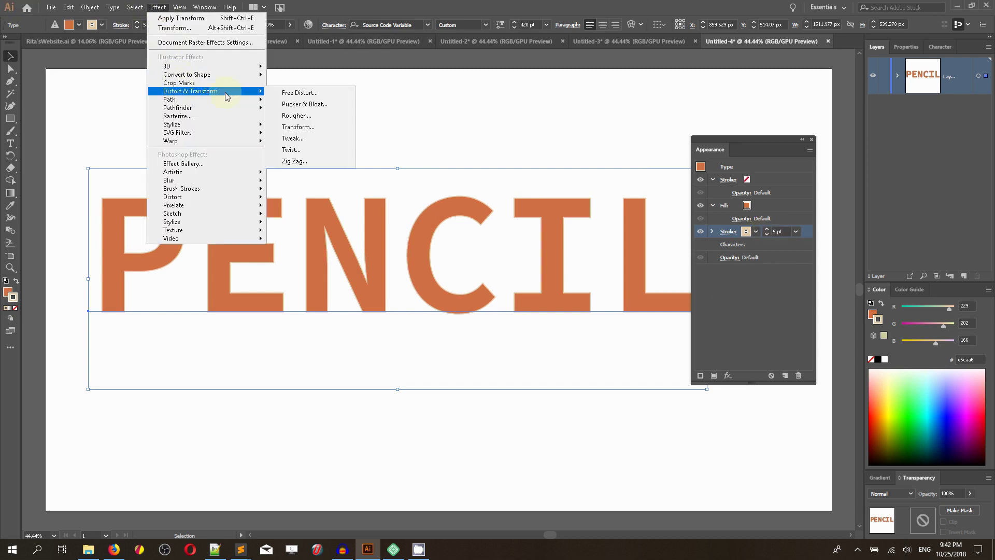
{"action": "left_click", "coordinate": [298, 127]}
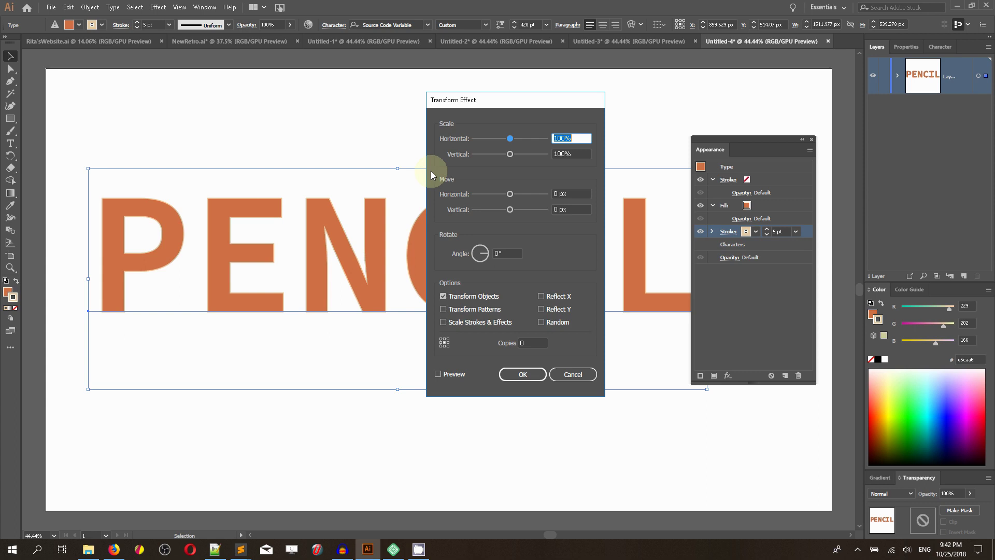
{"action": "left_click", "coordinate": [568, 194]}
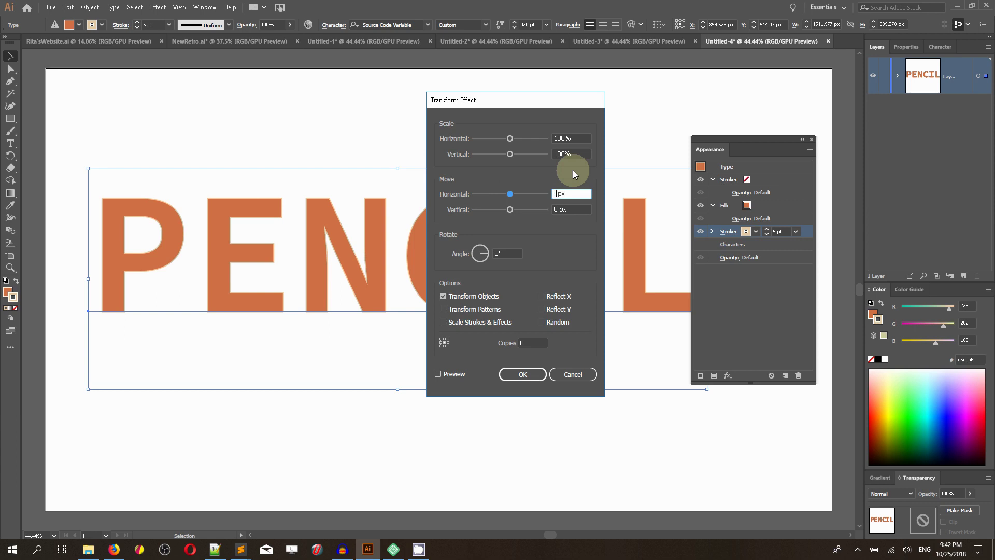
{"action": "left_click", "coordinate": [556, 209]}
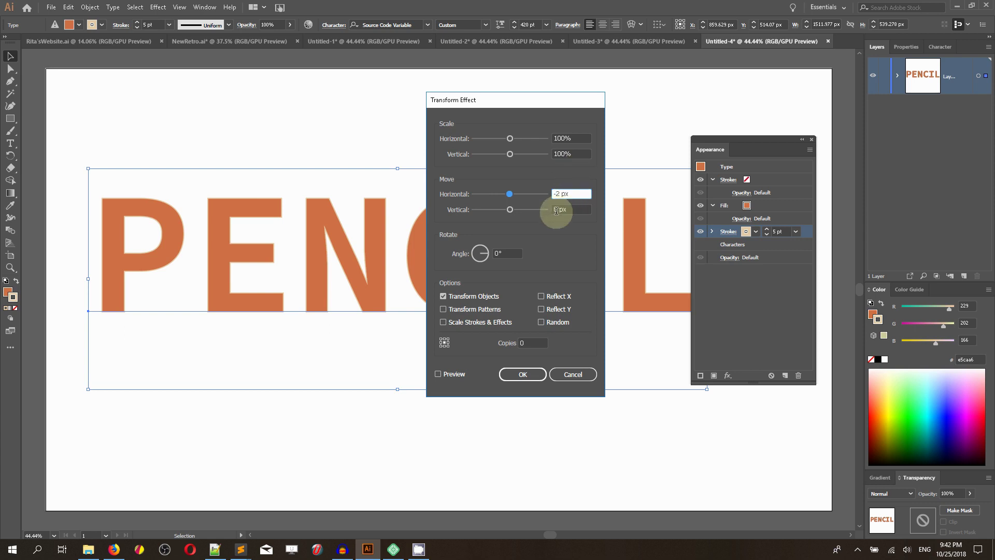
{"action": "key", "text": "BackSpace"}
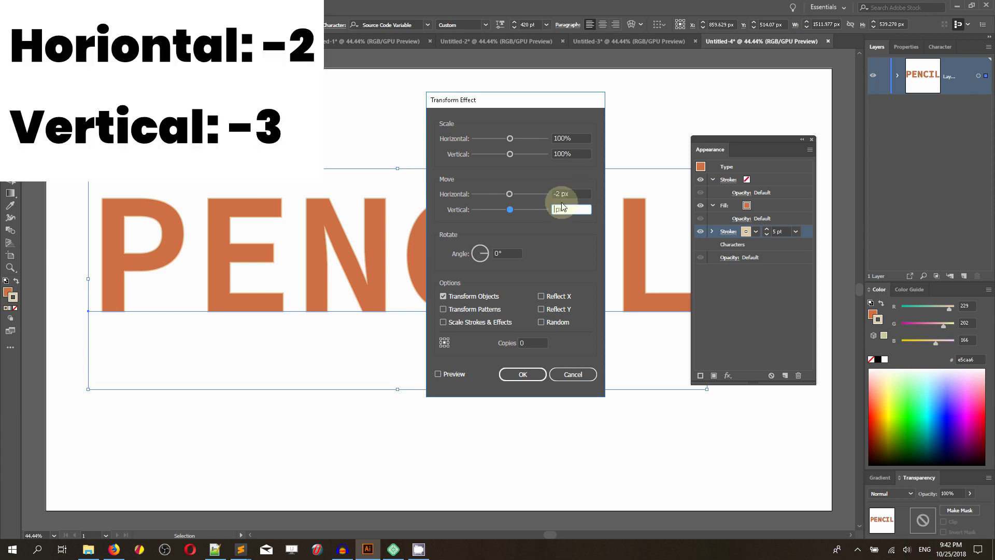
{"action": "type", "text": "-"}
{"action": "type", "text": "3"}
{"action": "left_click", "coordinate": [438, 374]}
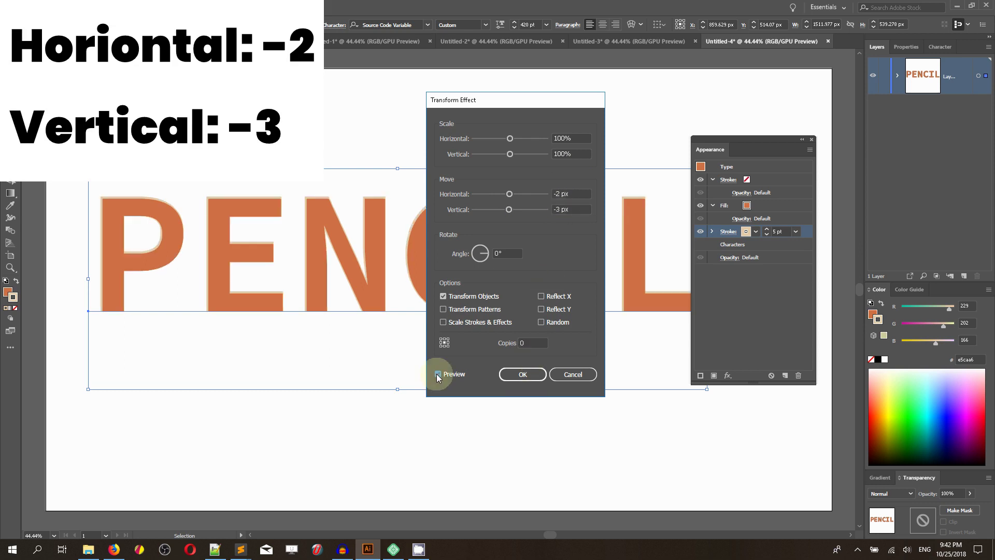
{"action": "left_click", "coordinate": [527, 376]}
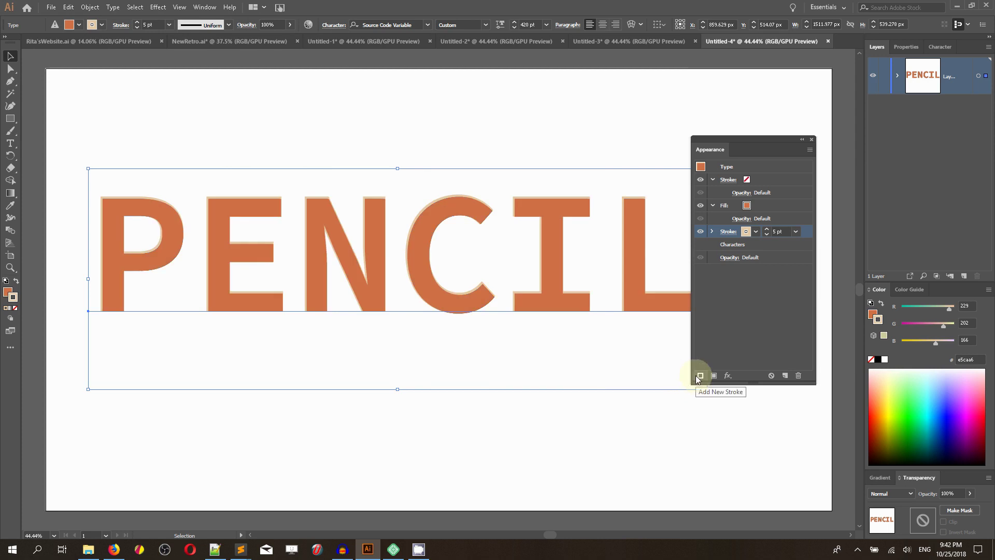
Step: Add a second stroke coloured dark brown, hex 432b17
{"action": "left_click", "coordinate": [698, 376]}
{"action": "left_click", "coordinate": [799, 249]}
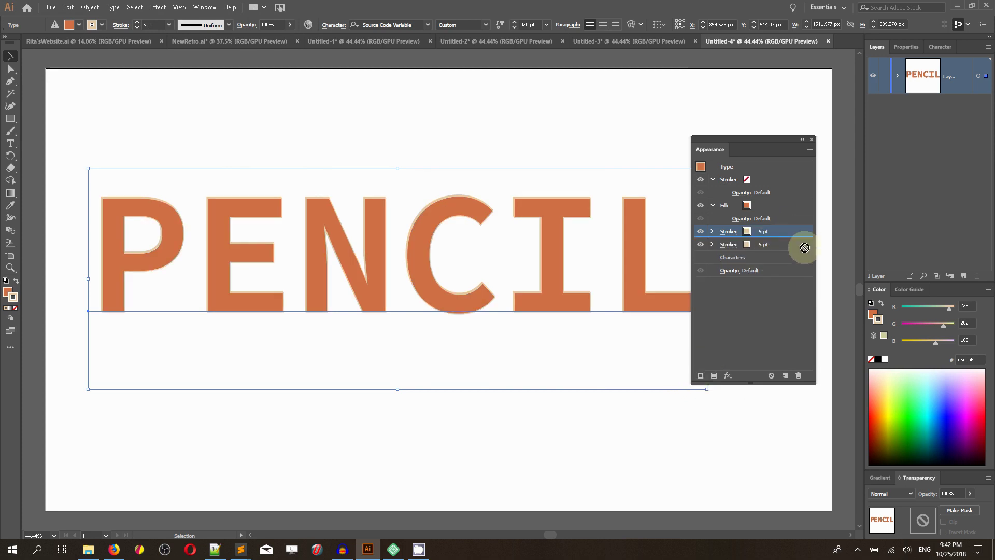
{"action": "left_click", "coordinate": [782, 245]}
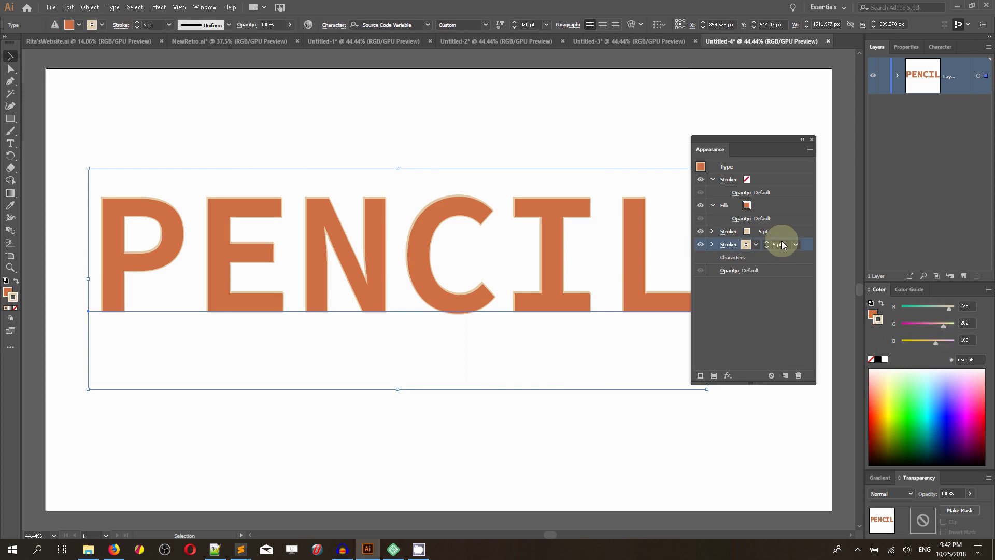
{"action": "left_click", "coordinate": [12, 298]}
{"action": "double_click", "coordinate": [14, 303]}
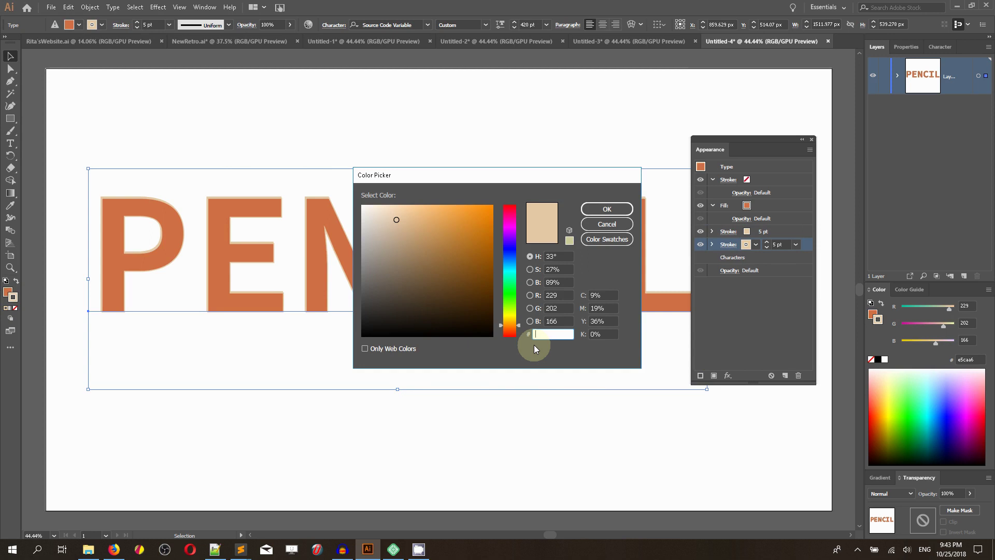
{"action": "type", "text": "432b17"}
{"action": "left_click", "coordinate": [606, 209]}
Step: Set the dark brown stroke's weight to 22 pt
{"action": "left_click", "coordinate": [779, 244]}
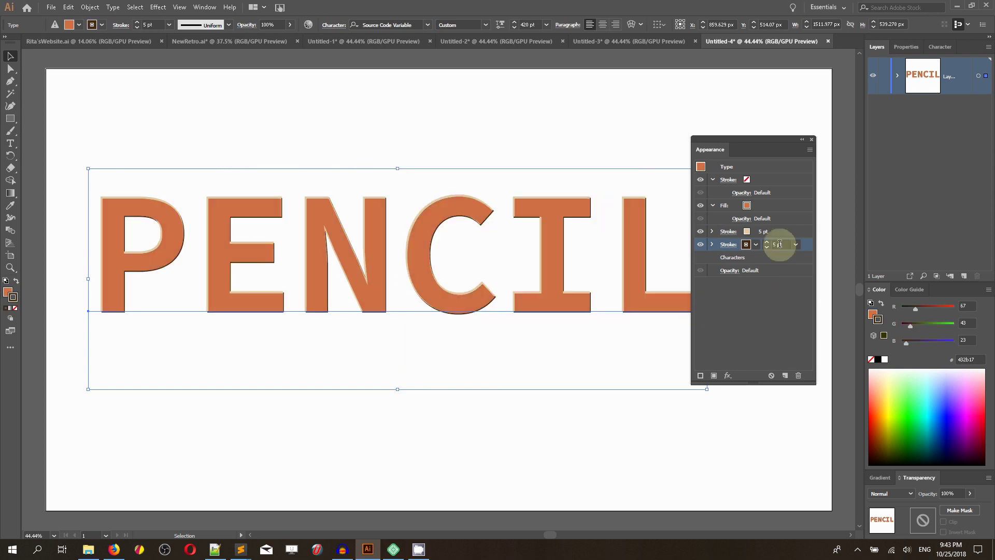
{"action": "left_click", "coordinate": [778, 244]}
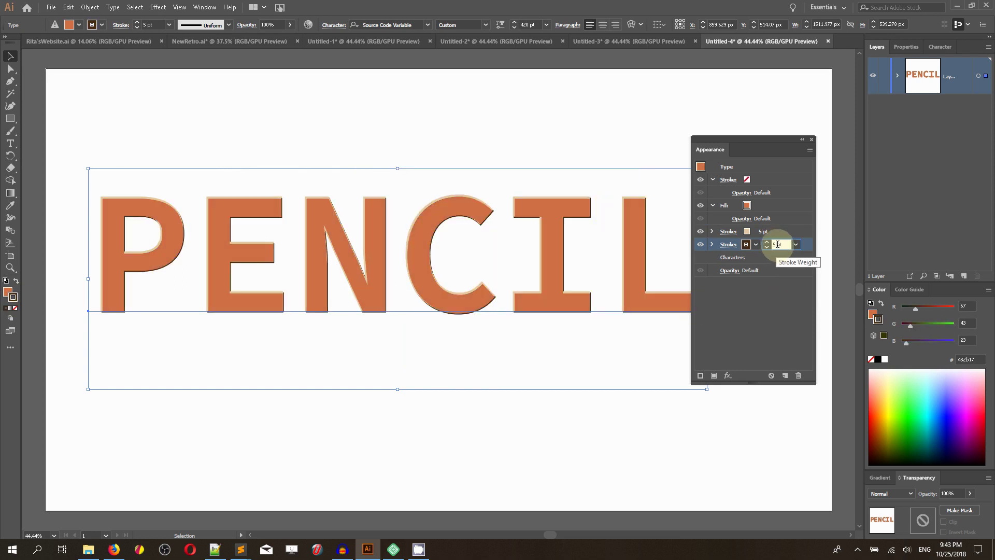
{"action": "key", "text": "BackSpace"}
{"action": "type", "text": "20 pt"}
{"action": "key", "text": "Return"}
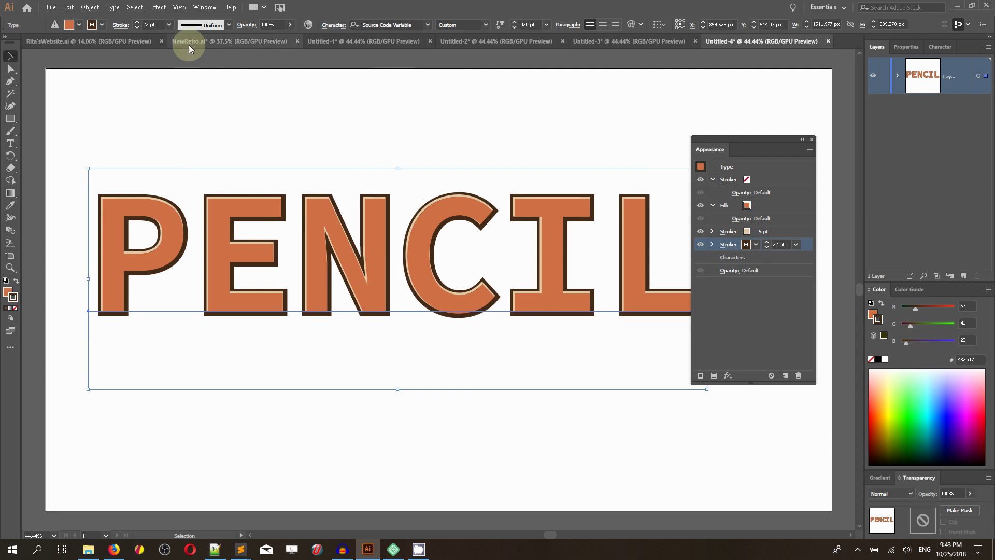
Step: Add a Transform effect to the dark stroke, moving 0.25 px horizontally and vertically, with Preview on
{"action": "left_click", "coordinate": [157, 7]}
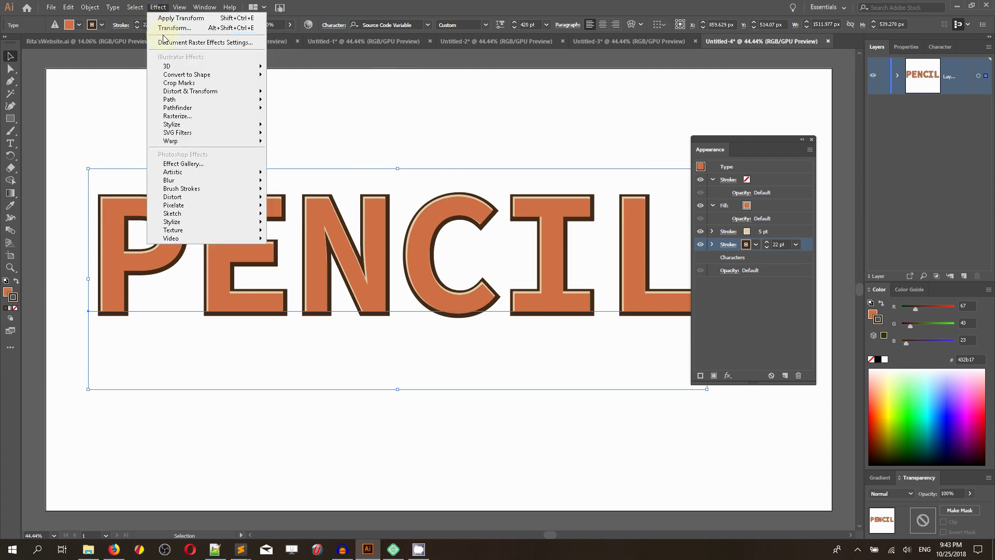
{"action": "left_click", "coordinate": [163, 27]}
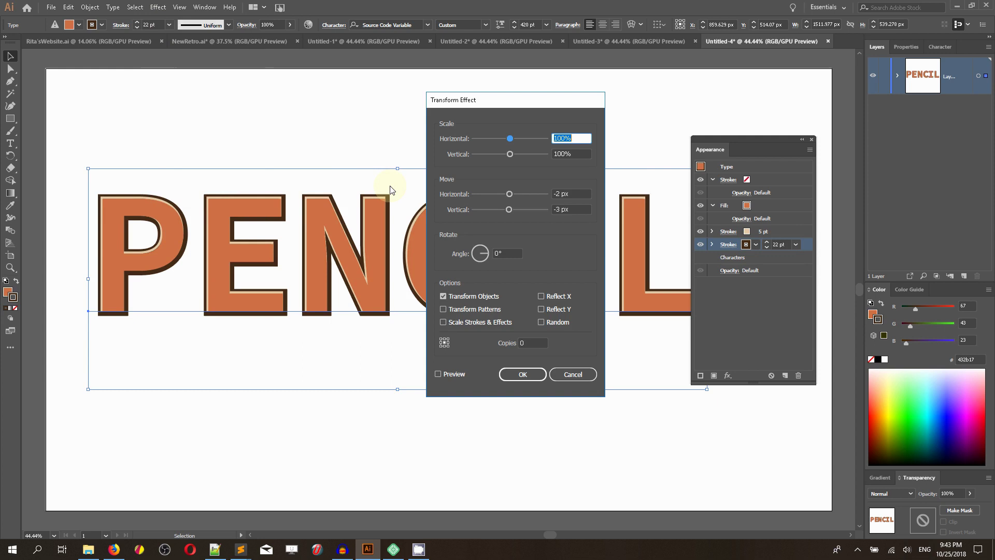
{"action": "left_click", "coordinate": [557, 193]}
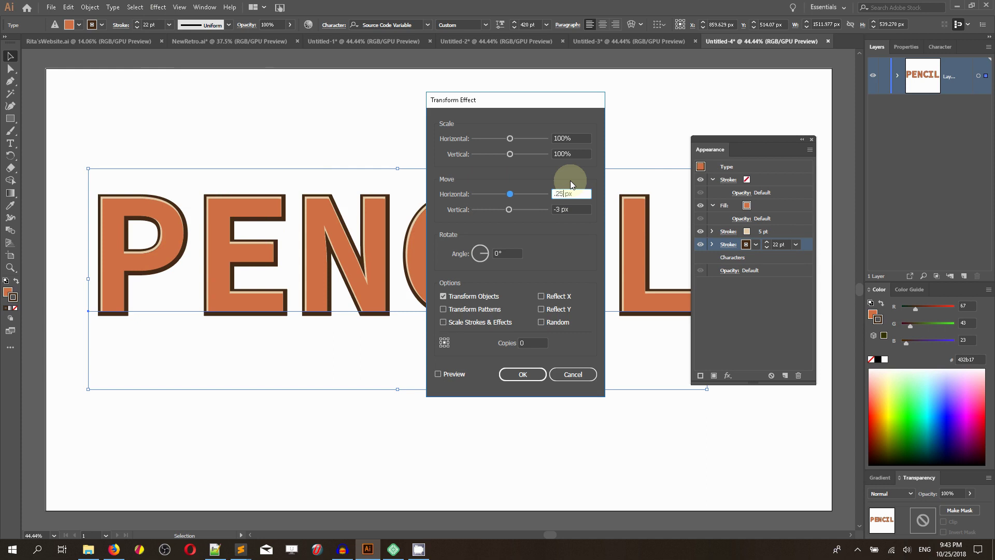
{"action": "left_click", "coordinate": [555, 208]}
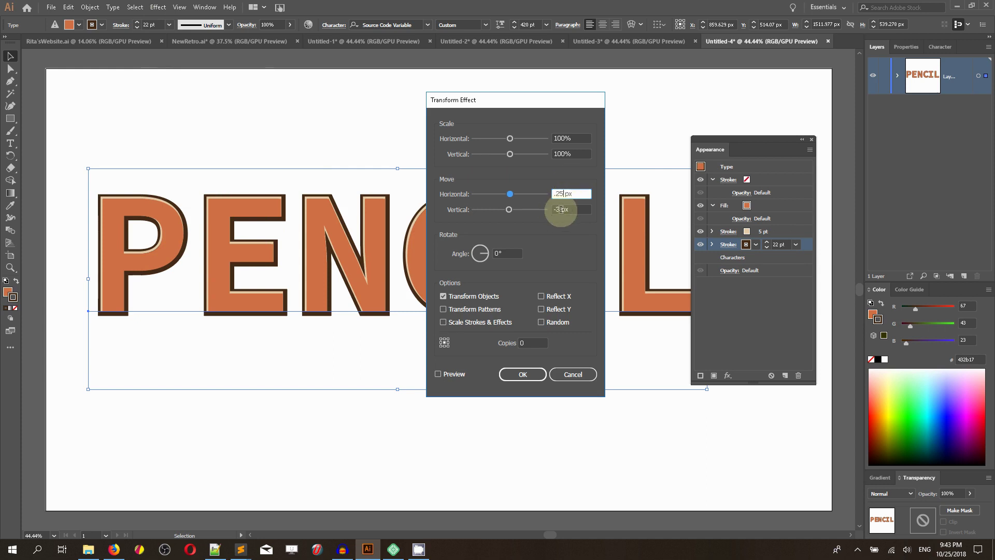
{"action": "key", "text": "BackSpace"}
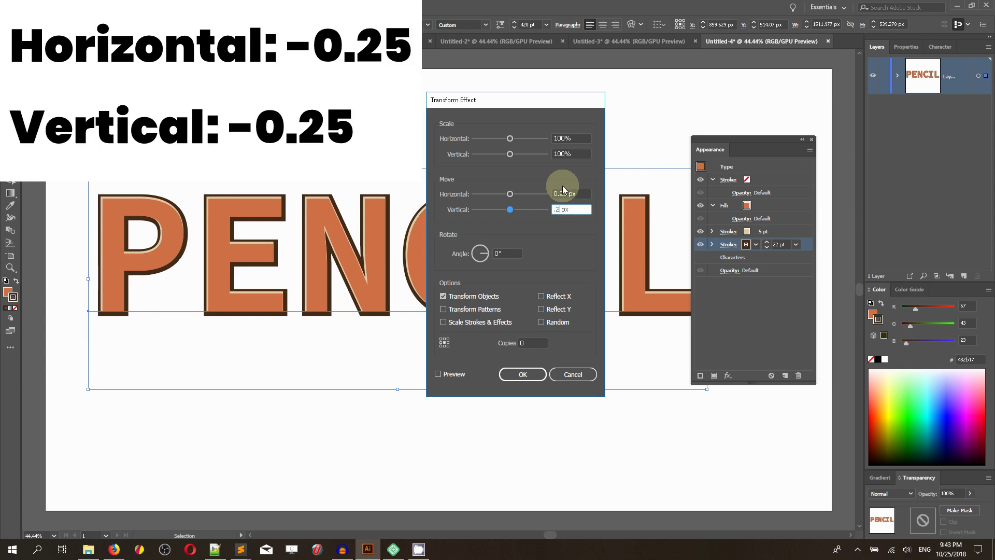
{"action": "left_click", "coordinate": [438, 374]}
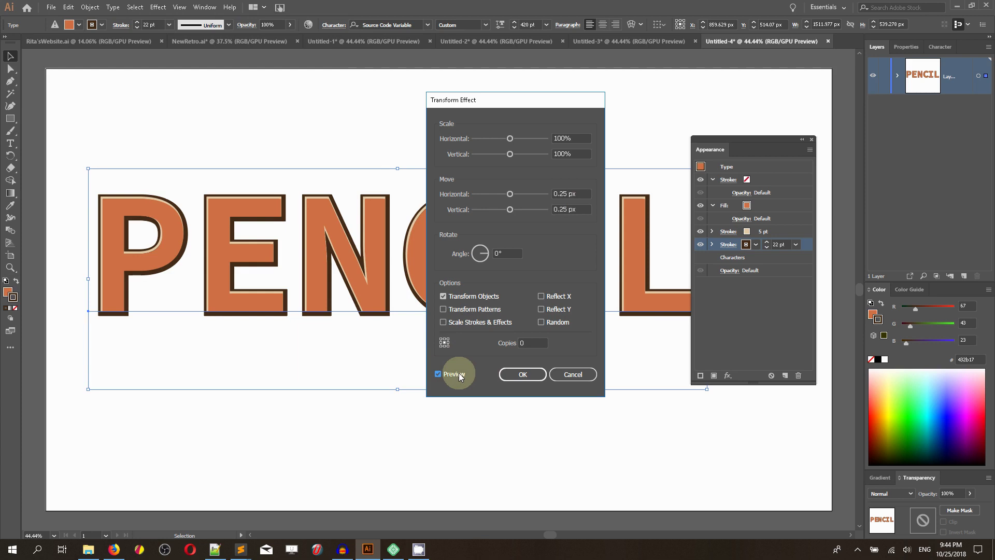
Step: Set the Transform copies to 88, then reduce the count to tune the extrusion depth
{"action": "left_click", "coordinate": [544, 343]}
{"action": "left_click", "coordinate": [530, 341]}
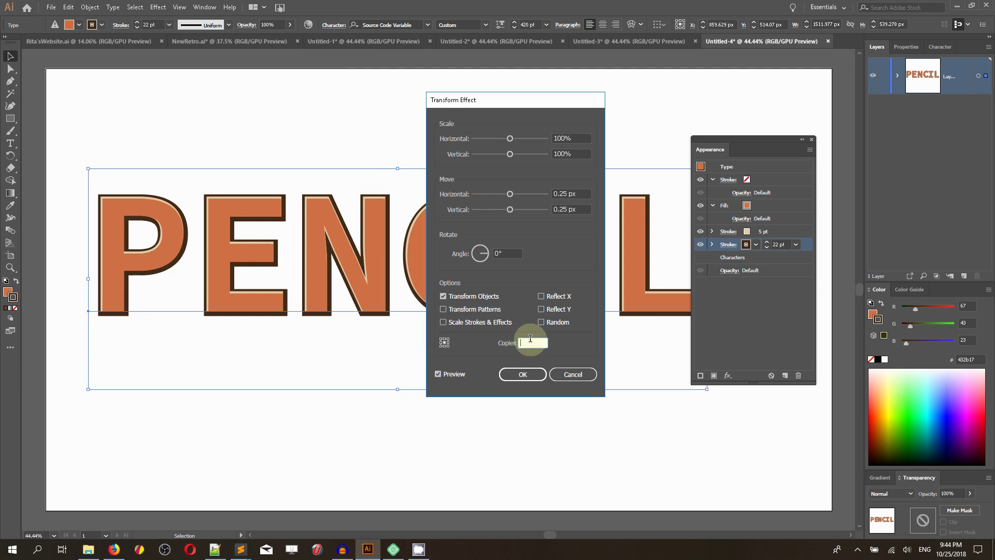
{"action": "type", "text": "88"}
{"action": "double_click", "coordinate": [438, 374]}
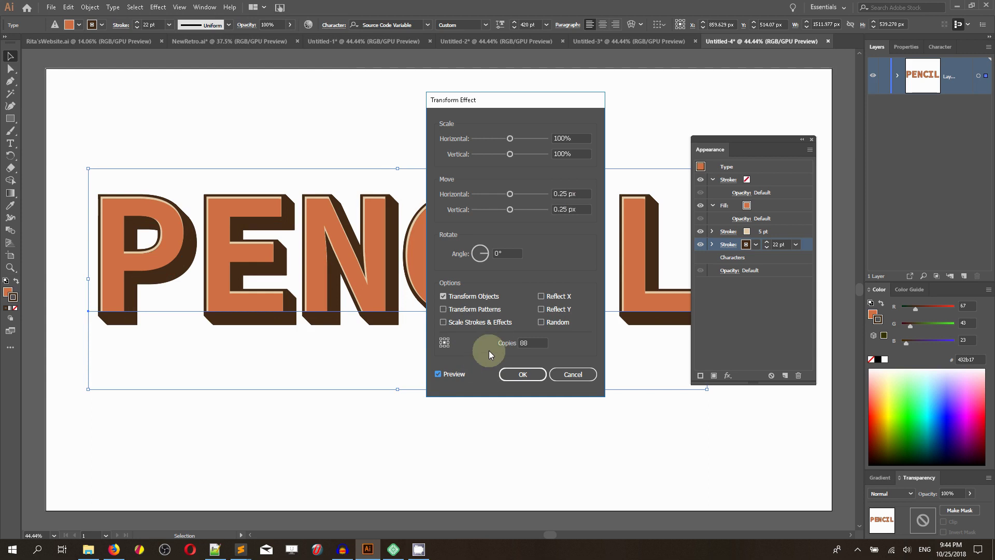
{"action": "left_click", "coordinate": [535, 341]}
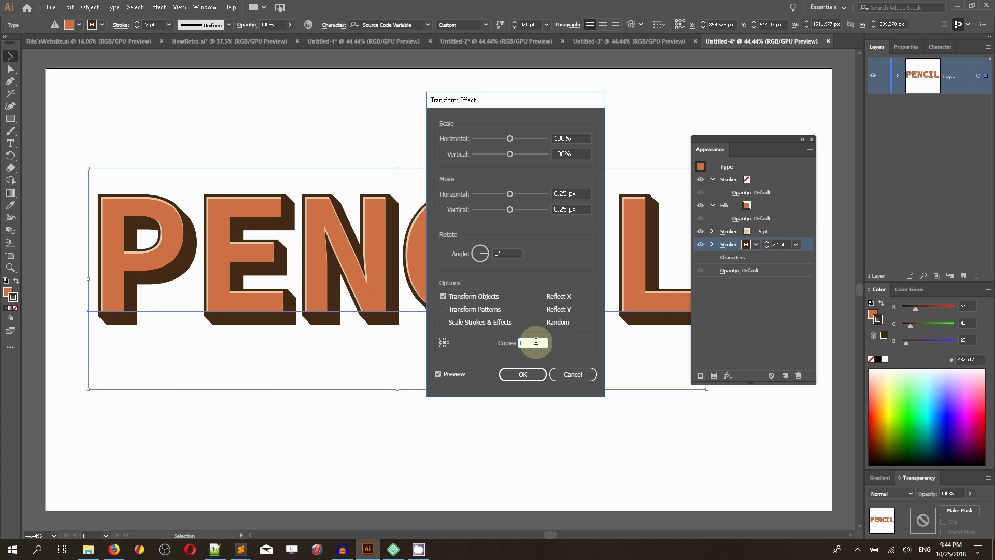
{"action": "key", "text": "shift+Down"}
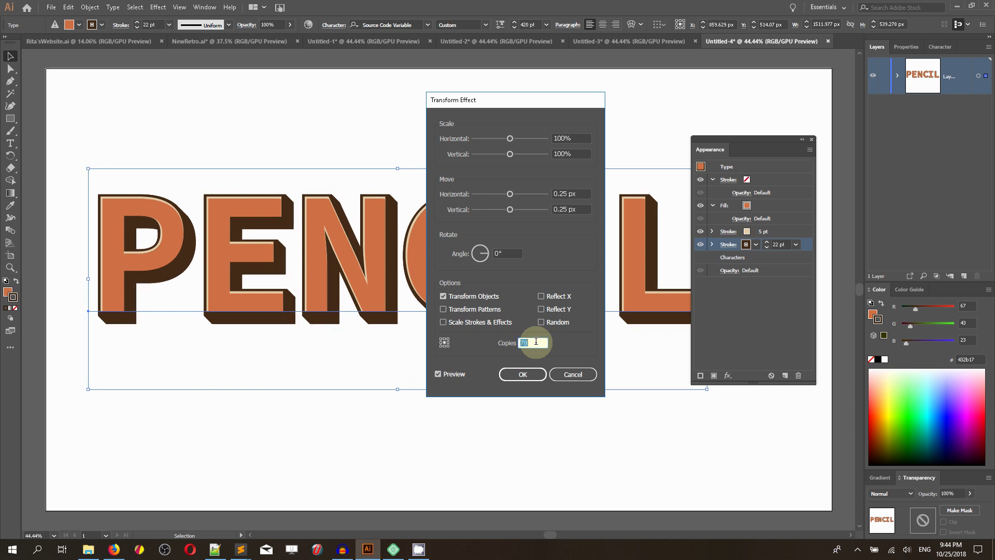
{"action": "key", "text": "shift+Down"}
{"action": "key", "text": "shift+Down"}
{"action": "key", "text": "shift+Down"}
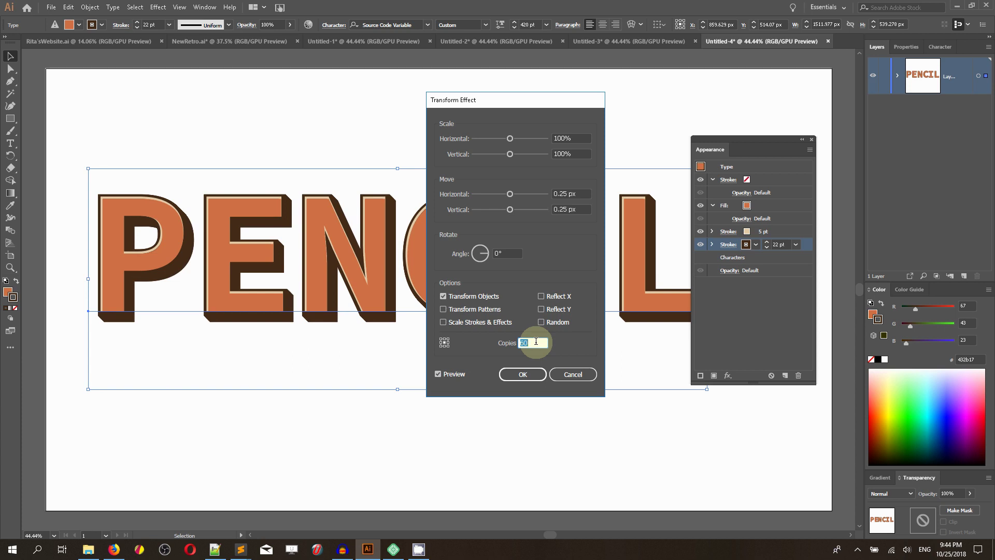
{"action": "scroll", "coordinate": [536, 341], "scroll_direction": "up", "scroll_amount": 20}
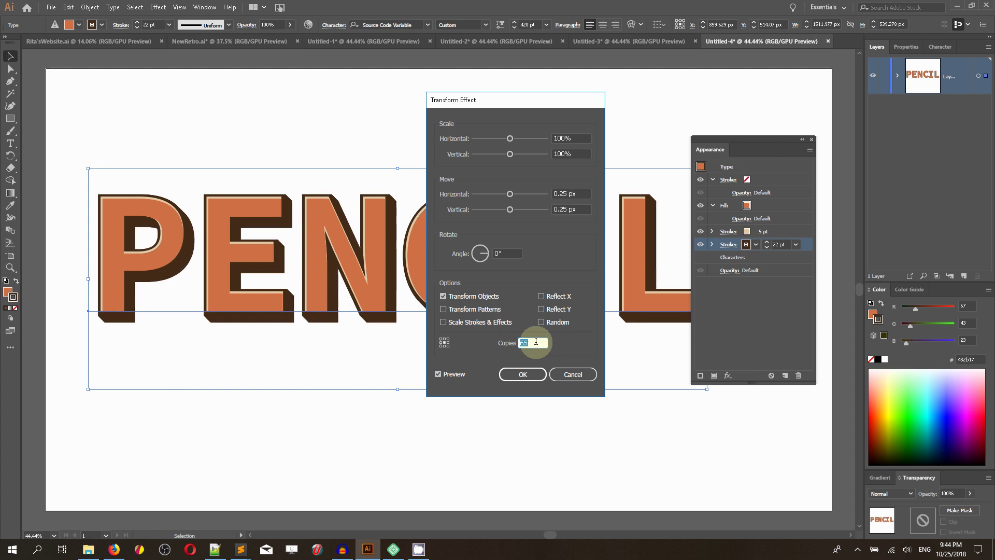
{"action": "scroll", "coordinate": [536, 341], "scroll_direction": "up", "scroll_amount": 3}
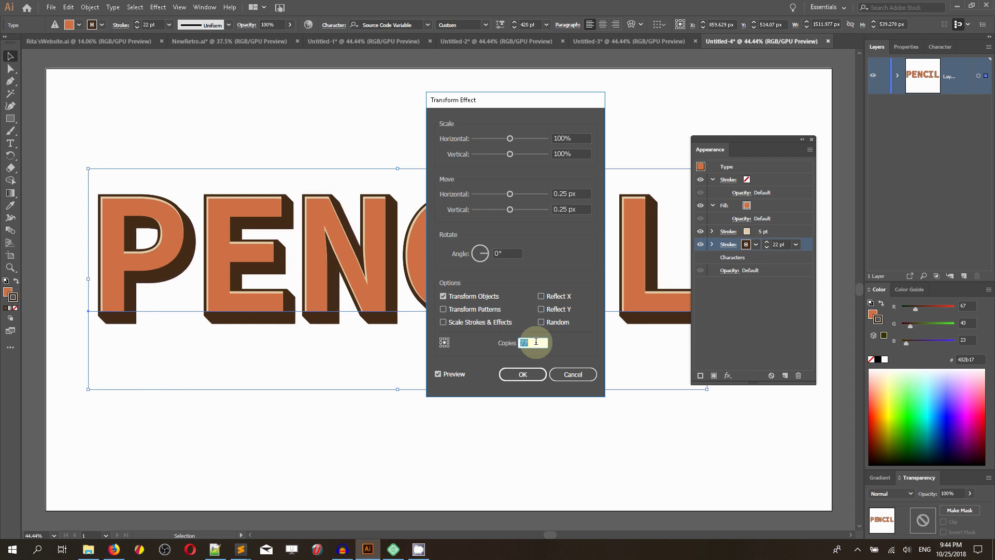
{"action": "scroll", "coordinate": [536, 341], "scroll_direction": "up", "scroll_amount": 11}
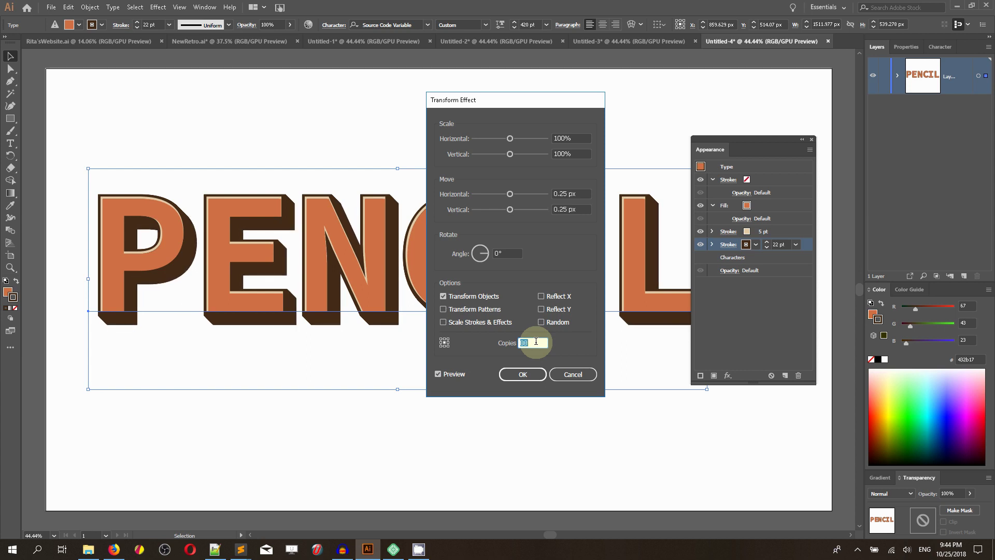
Step: Apply the extrusion transform, then add a third stroke coloured beige c7b299
{"action": "left_click", "coordinate": [522, 382]}
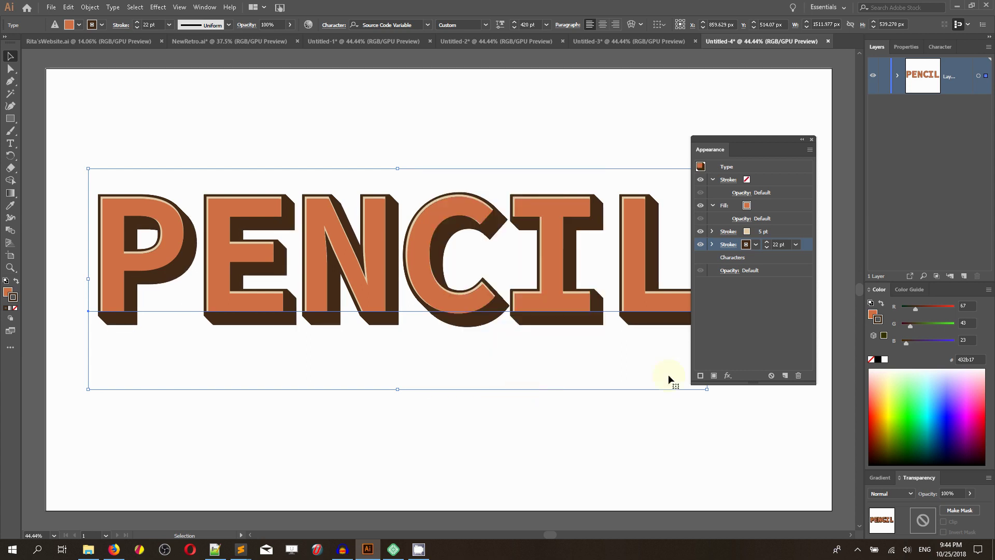
{"action": "left_click", "coordinate": [701, 375]}
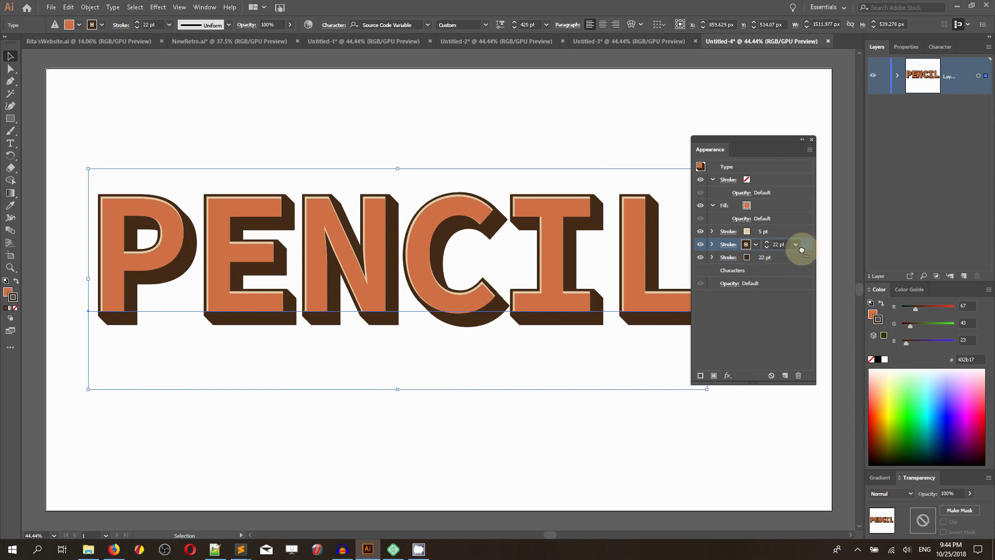
{"action": "left_click", "coordinate": [800, 265]}
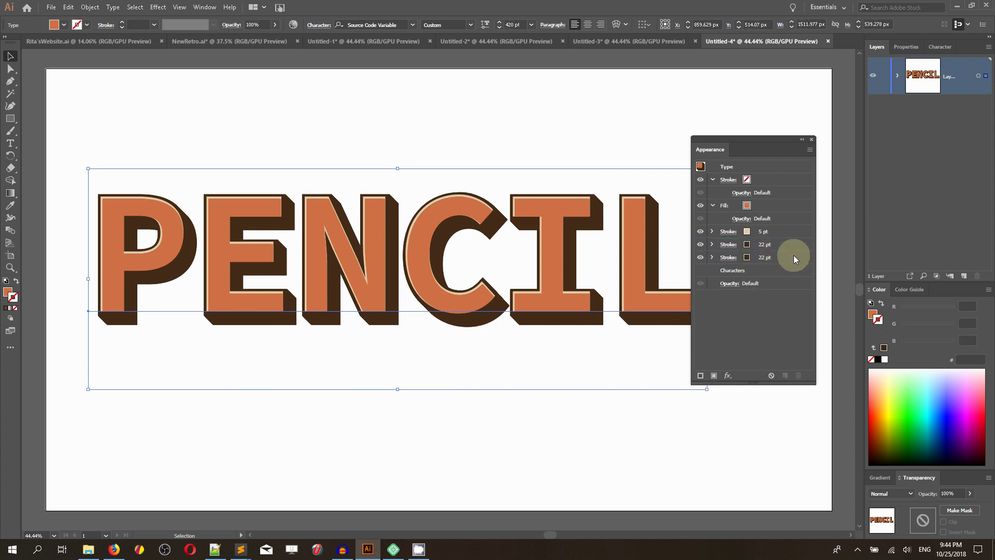
{"action": "left_click", "coordinate": [794, 256]}
{"action": "double_click", "coordinate": [13, 300]}
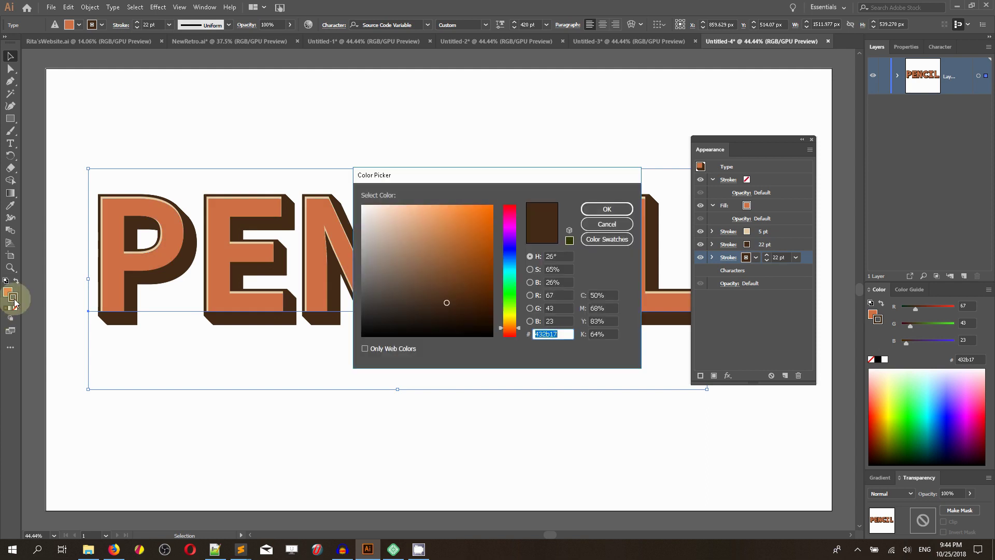
{"action": "type", "text": "c7b2"}
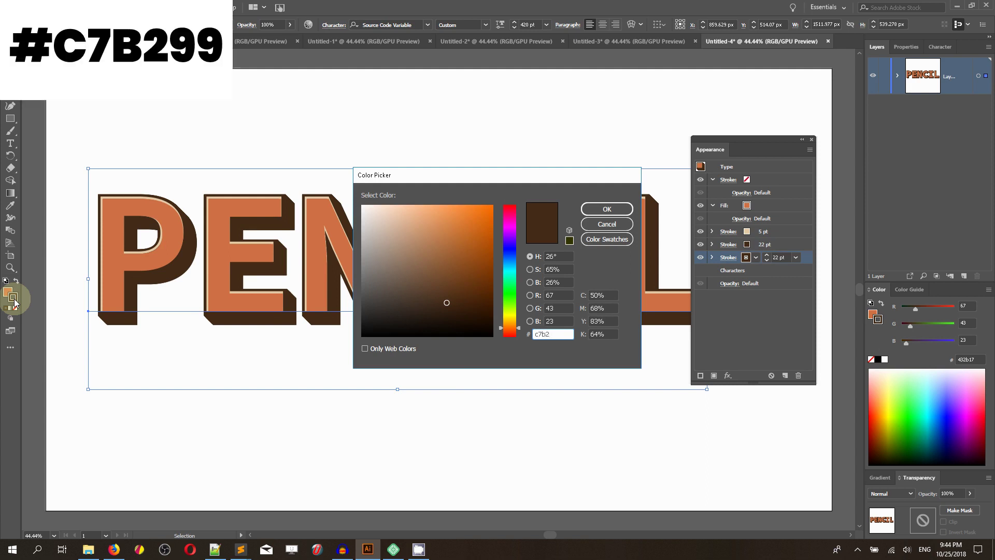
{"action": "type", "text": "99"}
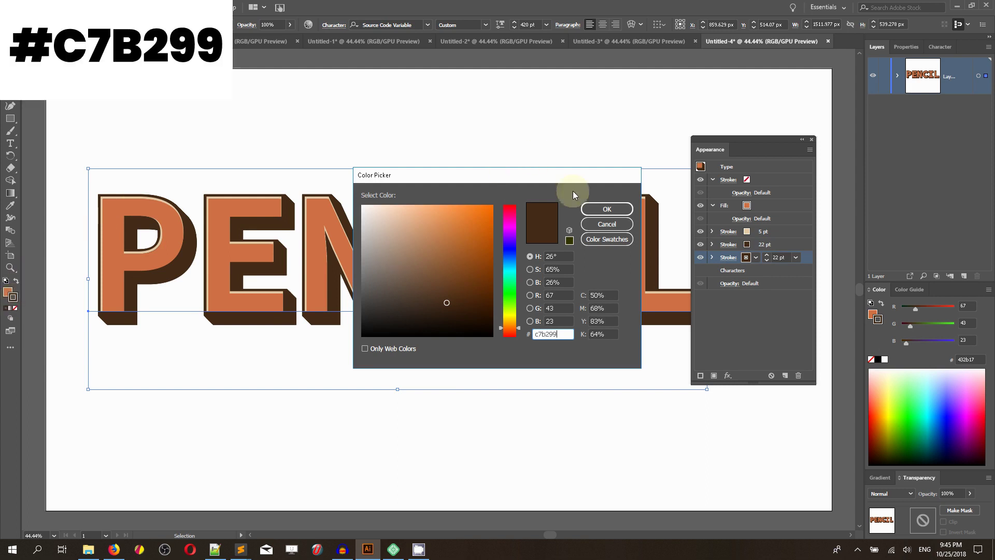
{"action": "left_click", "coordinate": [591, 206]}
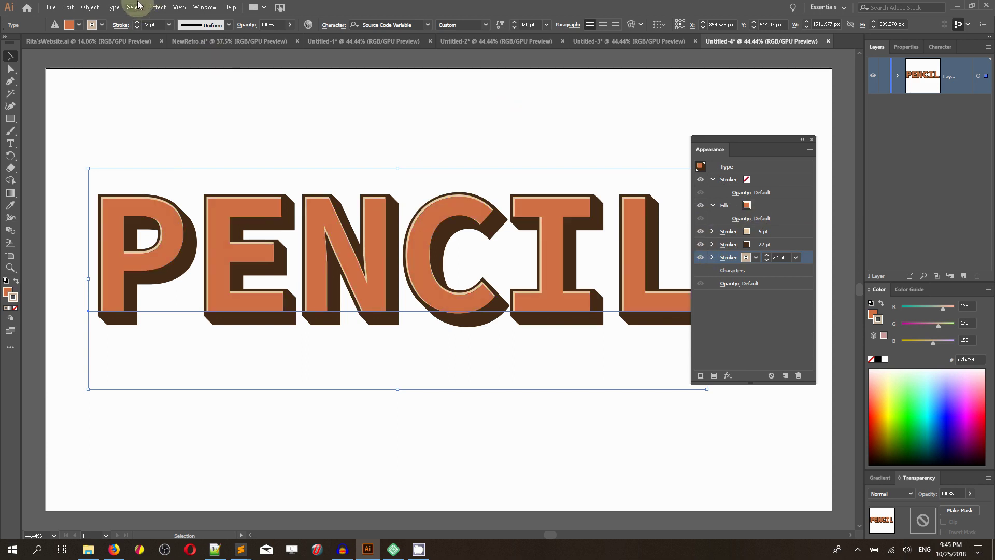
Step: Add a Transform effect with 15 copies to the beige stroke as a light shadow
{"action": "left_click", "coordinate": [163, 9]}
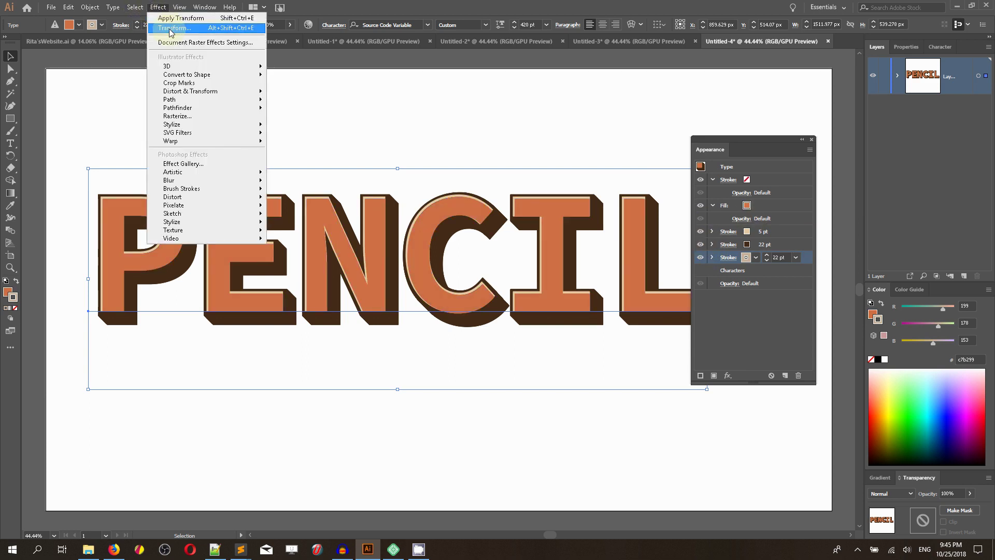
{"action": "left_click", "coordinate": [170, 29]}
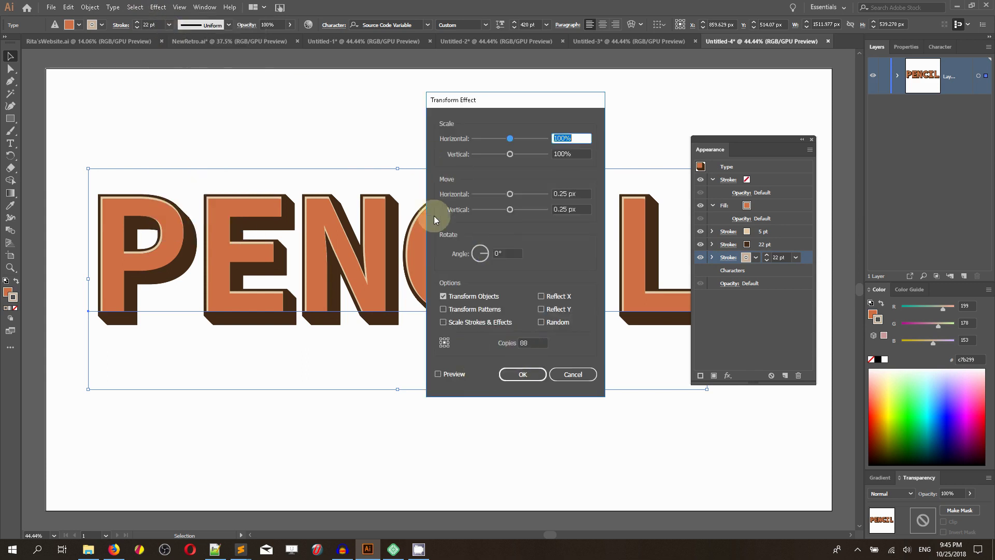
{"action": "left_click", "coordinate": [525, 342]}
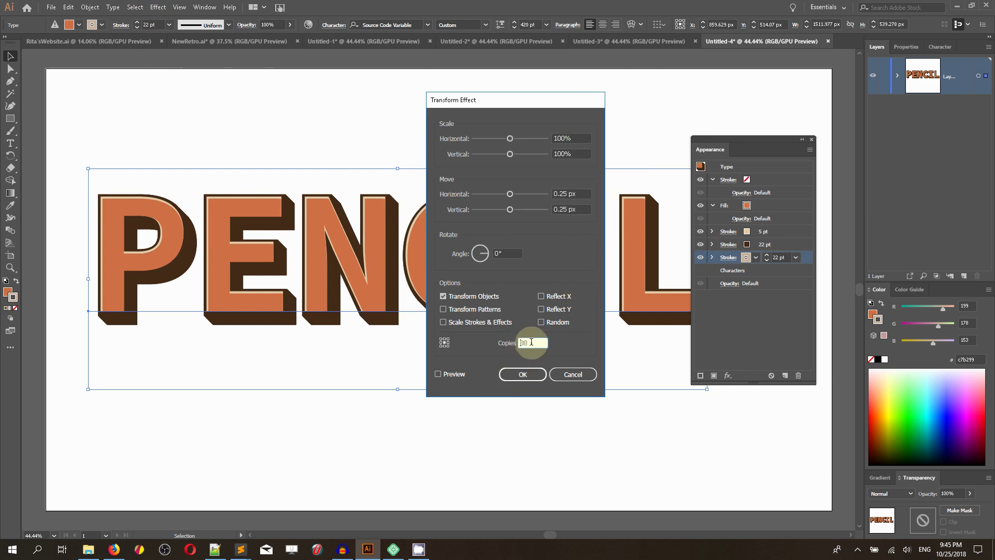
{"action": "type", "text": "15"}
{"action": "left_click", "coordinate": [438, 374]}
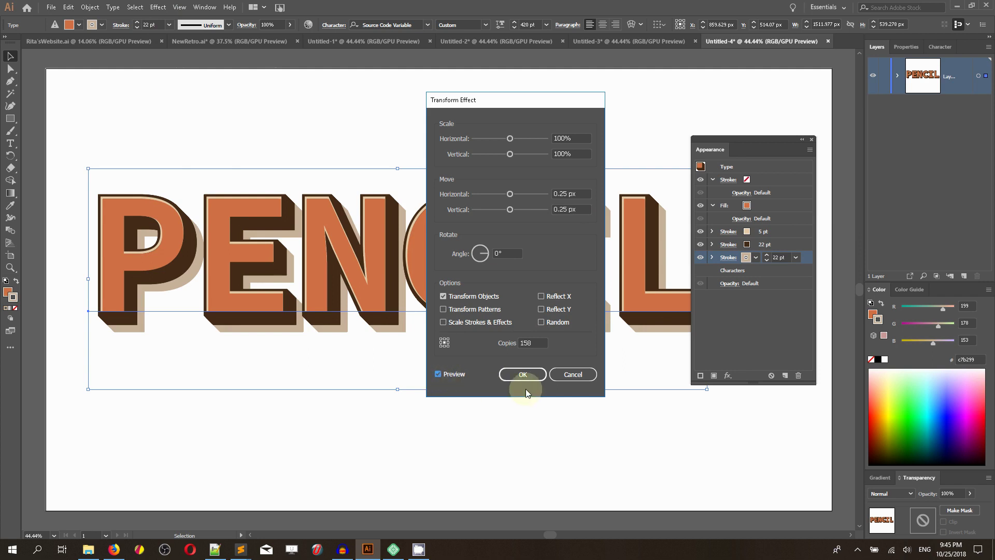
{"action": "left_click", "coordinate": [522, 374]}
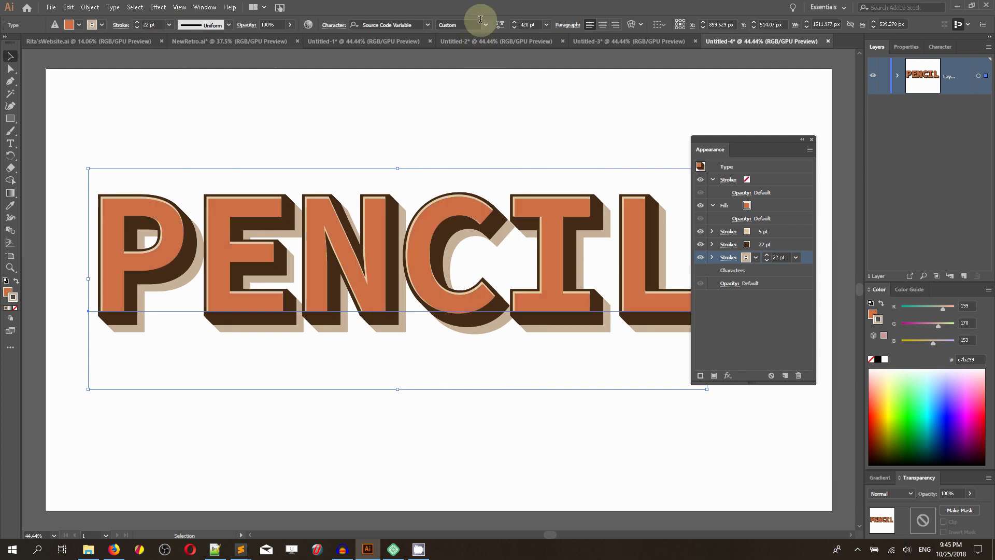
Step: Lighten the PENCIL variable font Weight from 620 down to about 452
{"action": "left_click", "coordinate": [501, 26]}
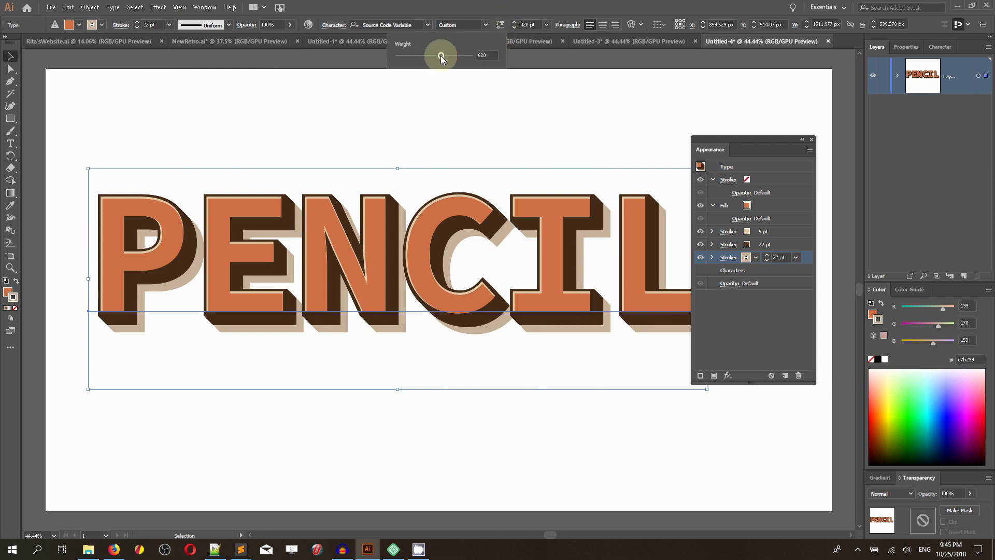
{"action": "left_click_drag", "start_coordinate": [441, 56], "coordinate": [417, 61]}
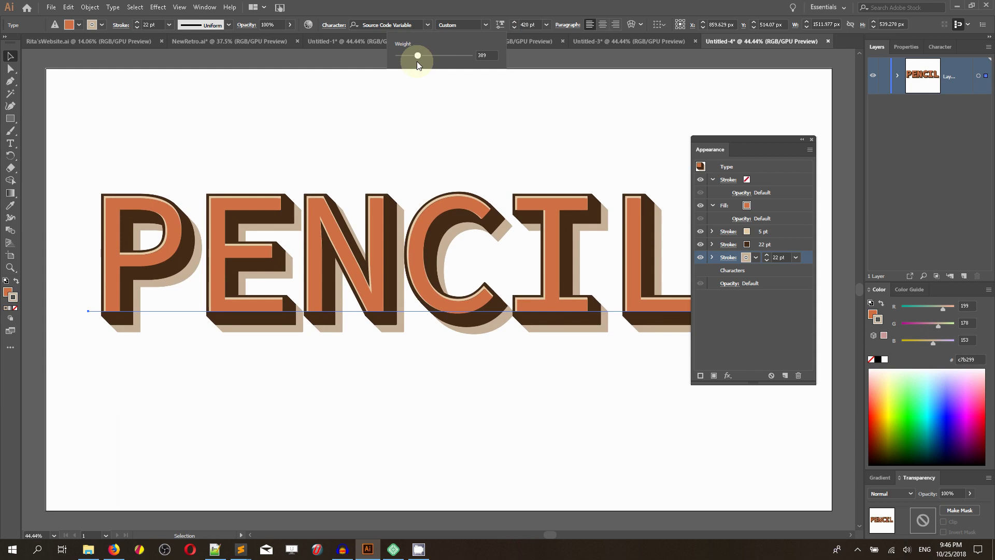
{"action": "left_click_drag", "start_coordinate": [417, 61], "coordinate": [423, 58]}
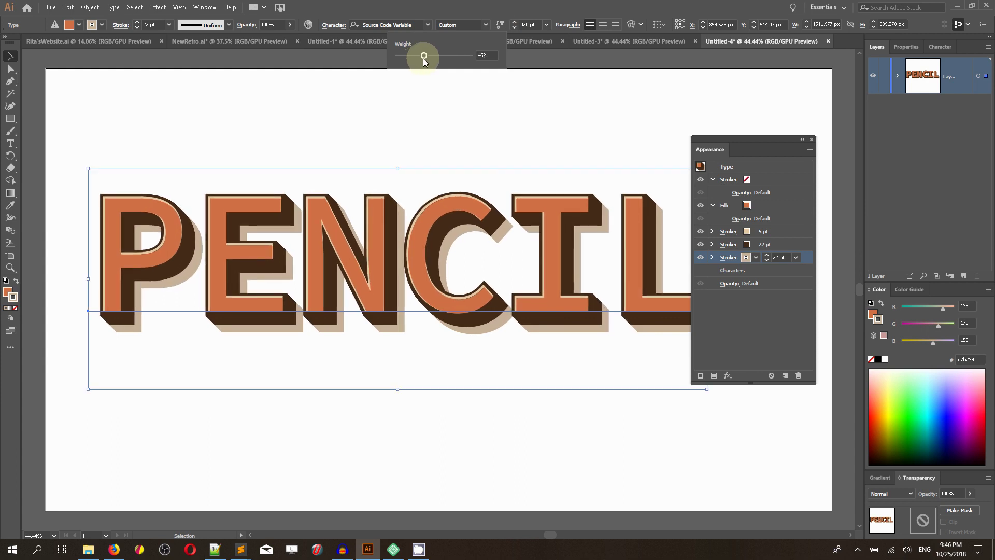